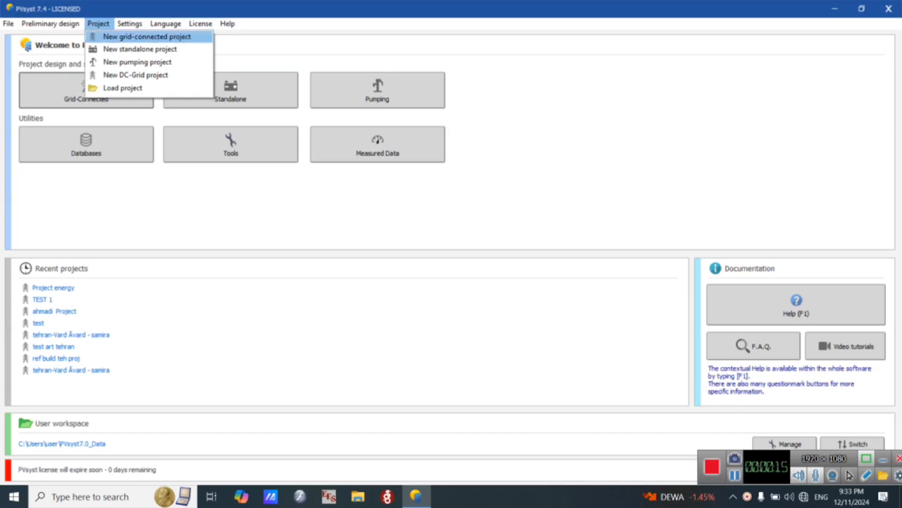
# - Create a new grid-connected project and name it Project_1
pyautogui.click(117, 37)
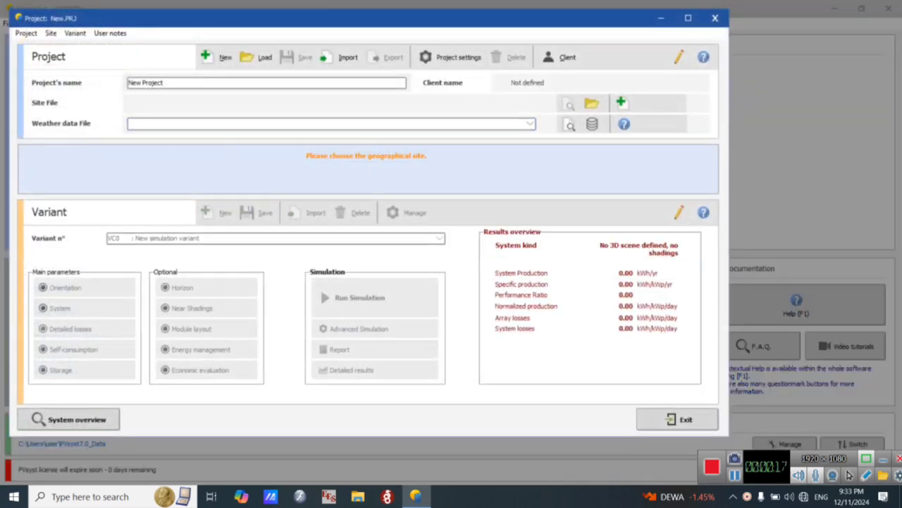
pyautogui.click(688, 17)
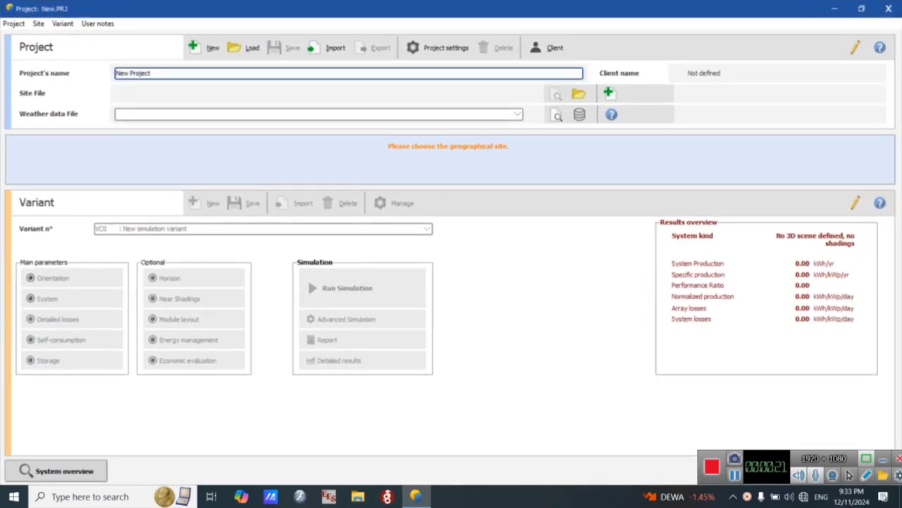
pyautogui.moveTo(152, 73); pyautogui.dragTo(115, 73)
pyautogui.moveTo(131, 74); pyautogui.dragTo(115, 73)
pyautogui.press('BackSpace')
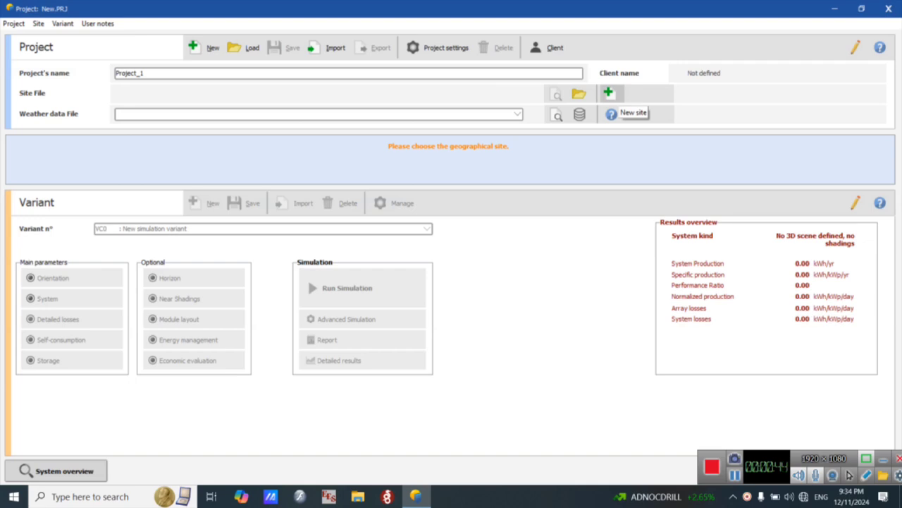
# - Add a new geographical site by searching the interactive map for Tehran and accepting the selected point
pyautogui.click(609, 92)
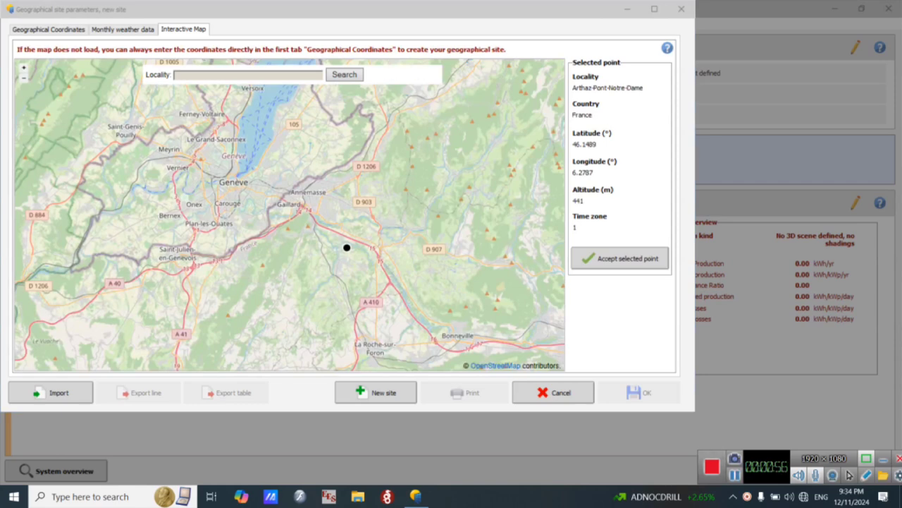
pyautogui.click(246, 74)
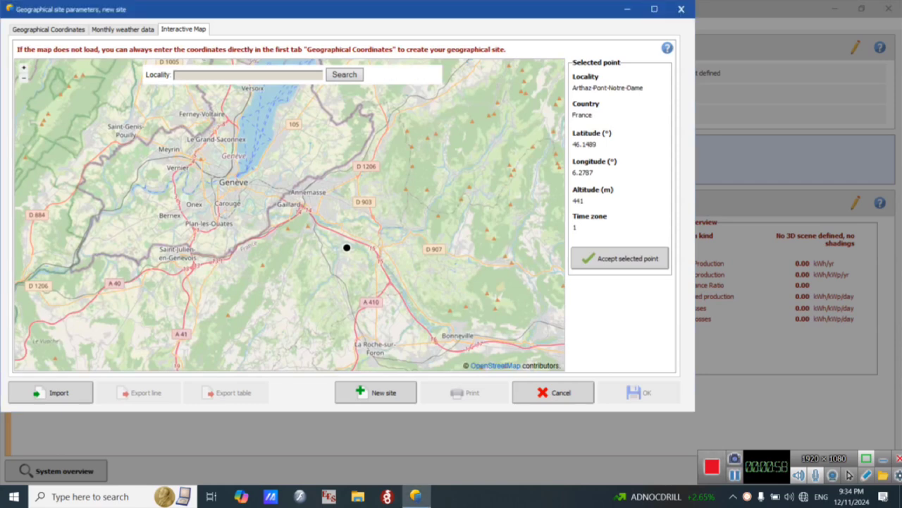
pyautogui.write('Tehran')
pyautogui.click(344, 74)
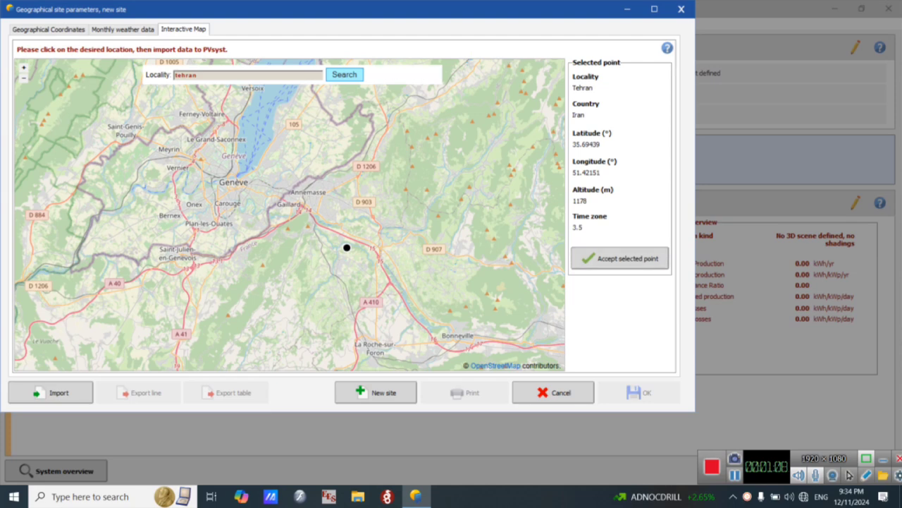
pyautogui.click(620, 259)
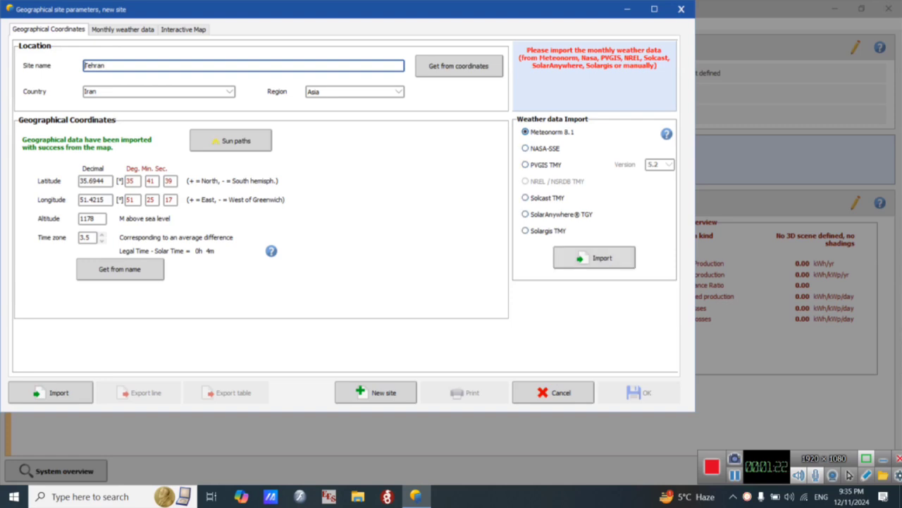
# - Import Meteonorm 8.1 weather data for Tehran, then save the site, overwriting Tehran_MN81.SIT, along with the synthetic hourly weather file
pyautogui.click(594, 258)
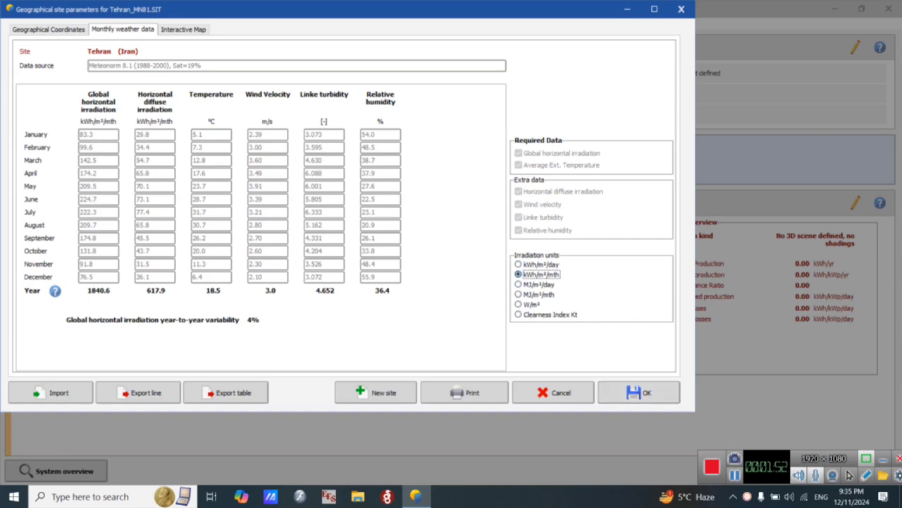
pyautogui.click(638, 392)
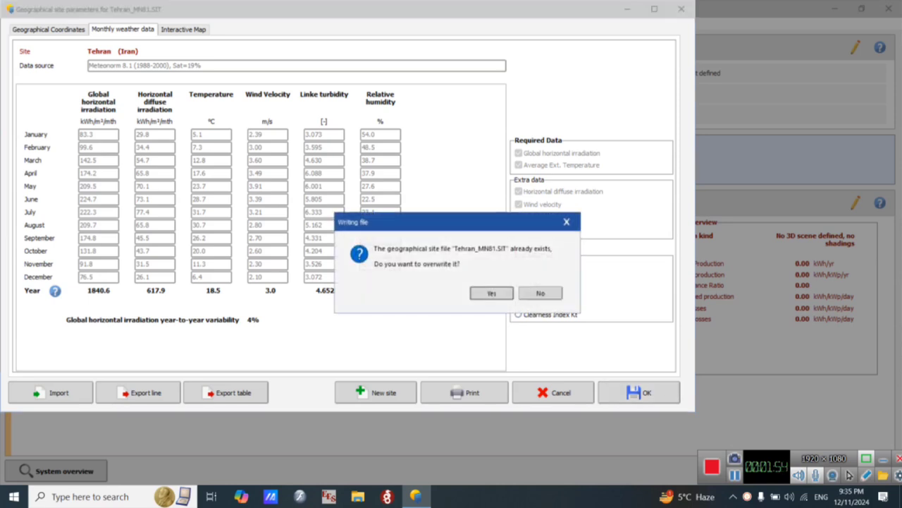
pyautogui.click(491, 293)
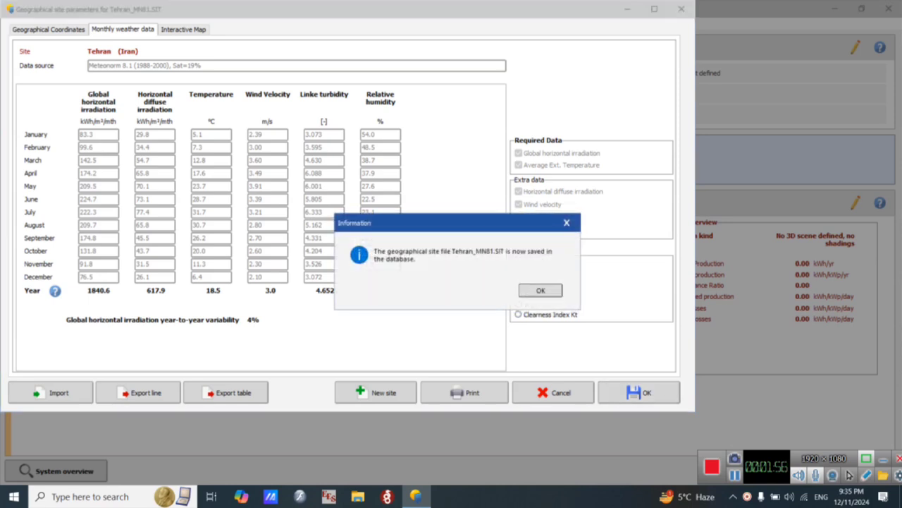
pyautogui.press('Return')
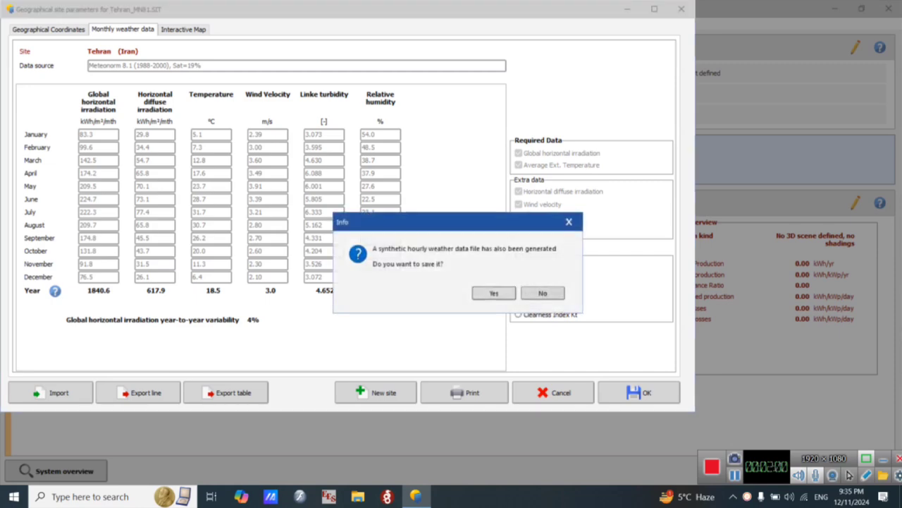
pyautogui.click(492, 293)
pyautogui.click(345, 289)
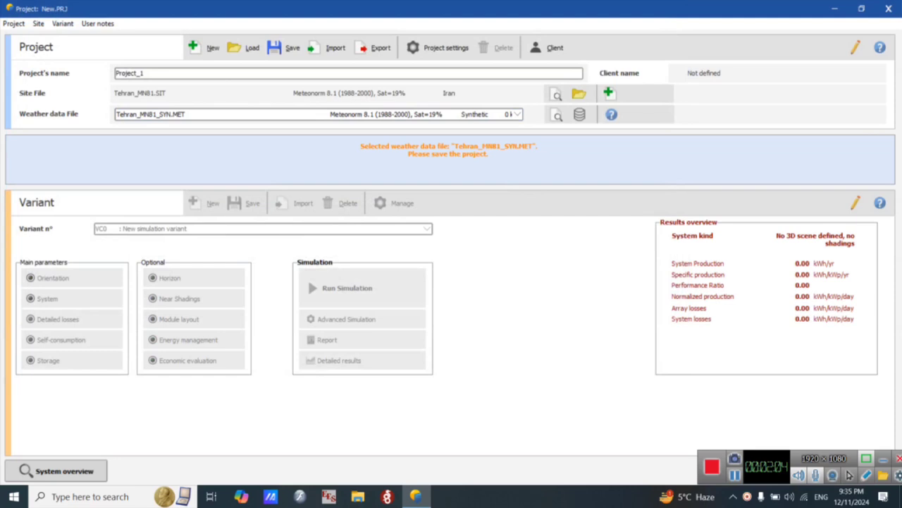
# - Save the project with the file name Project_1_Project
pyautogui.click(285, 47)
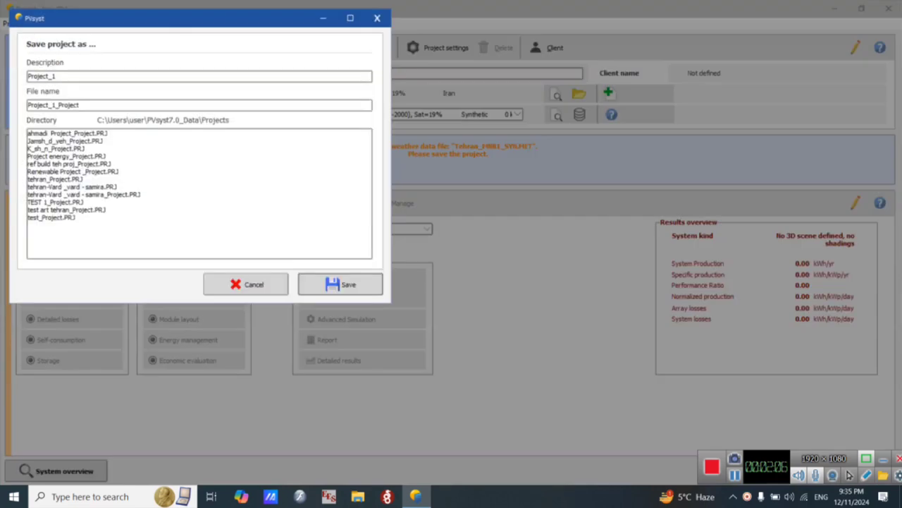
pyautogui.click(341, 284)
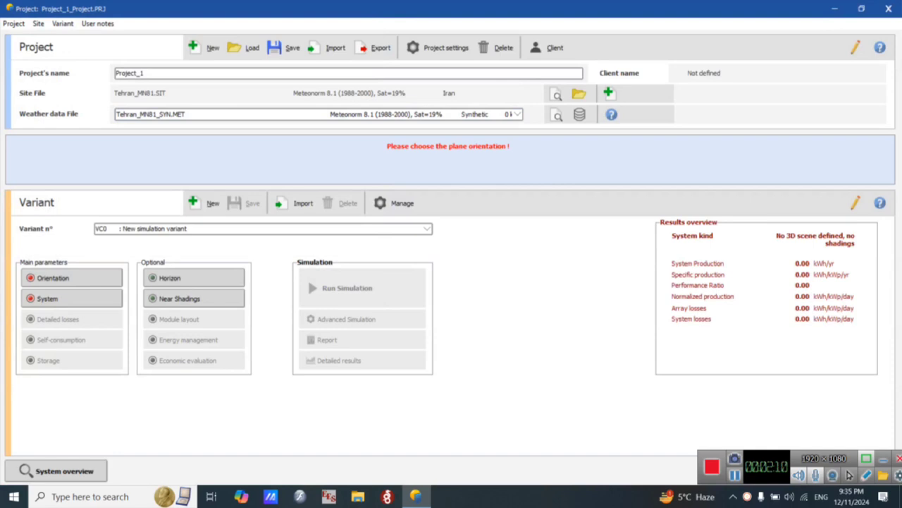
# - Define the orientation as a Fixed Tilted Plane with a 35° plane tilt, and save the simulation variant
pyautogui.click(71, 278)
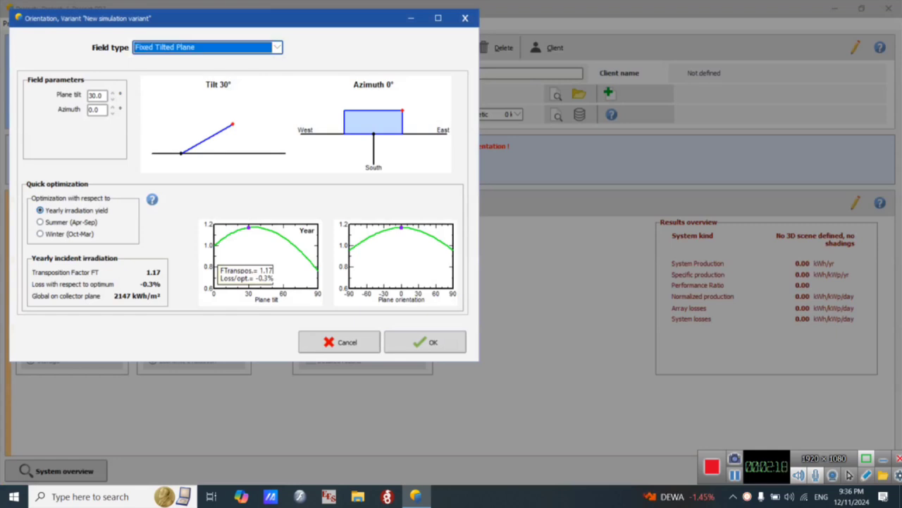
pyautogui.click(278, 47)
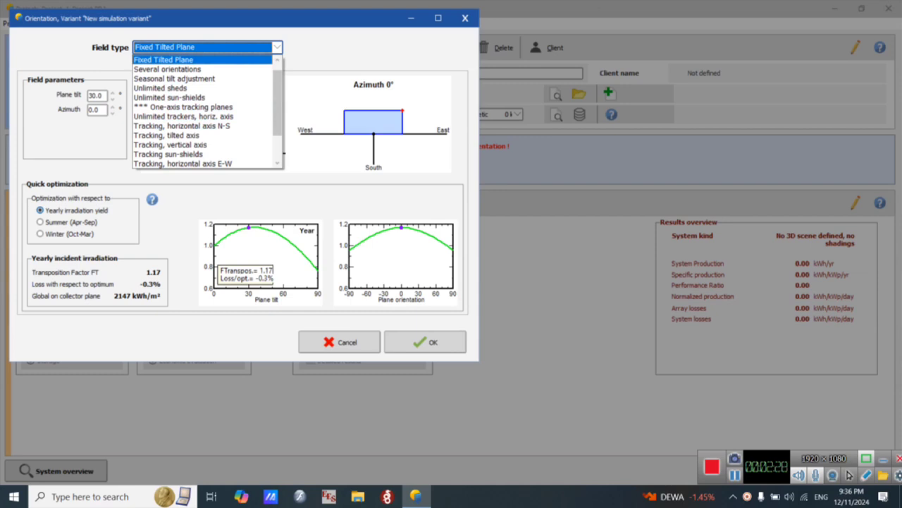
pyautogui.click(202, 59)
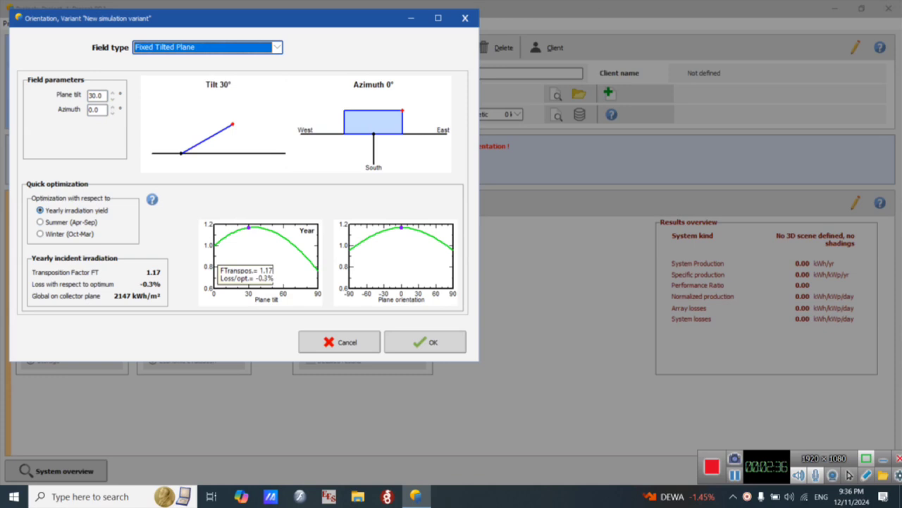
pyautogui.click(112, 92)
pyautogui.click(112, 92)
pyautogui.click(112, 92)
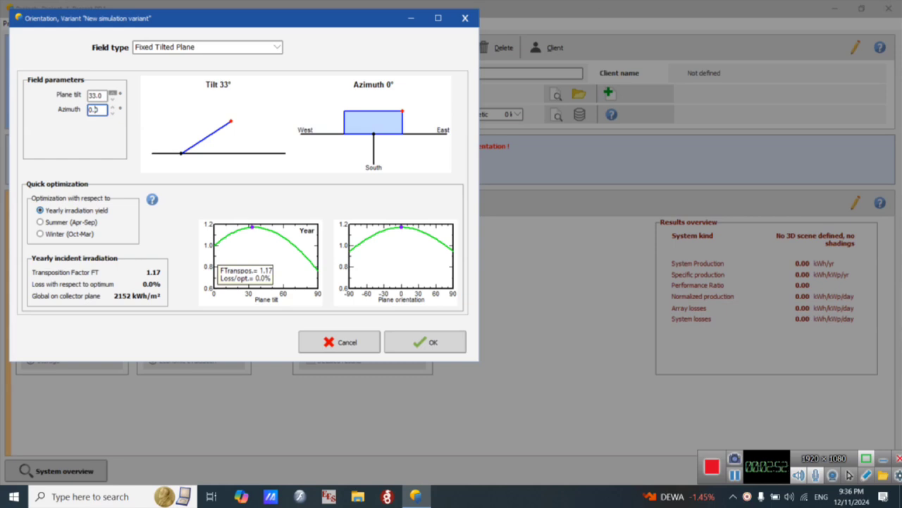
pyautogui.click(113, 94)
pyautogui.click(113, 93)
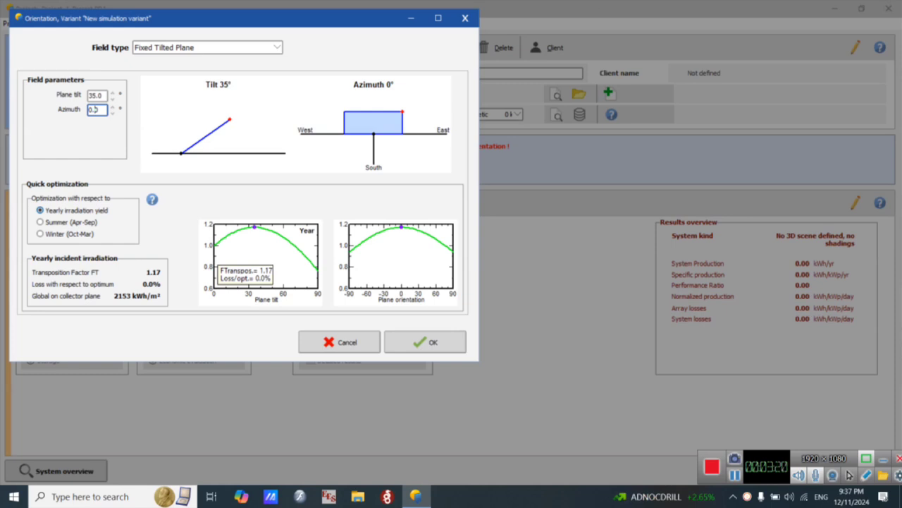
pyautogui.press('Return')
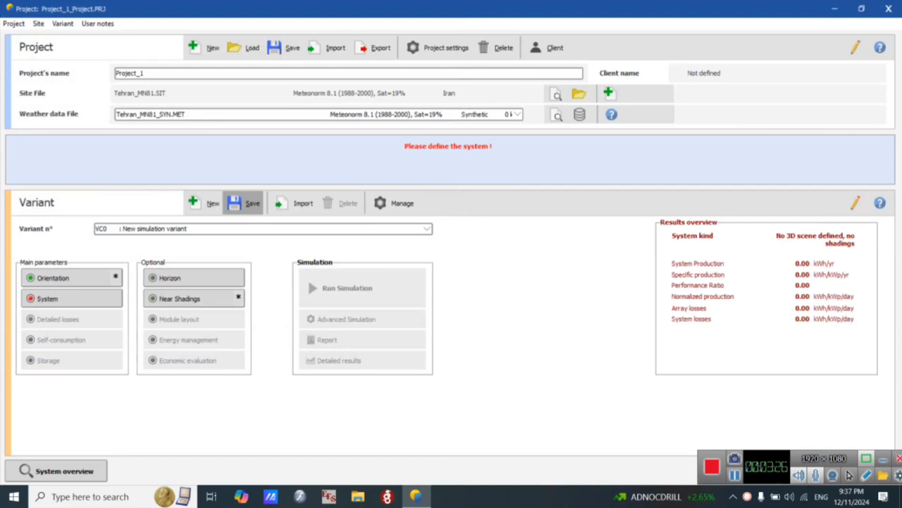
pyautogui.click(244, 203)
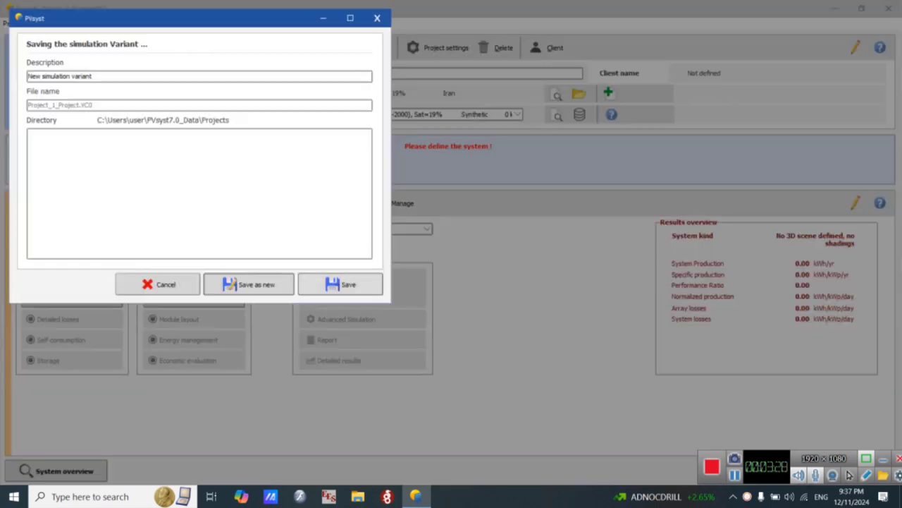
pyautogui.click(340, 284)
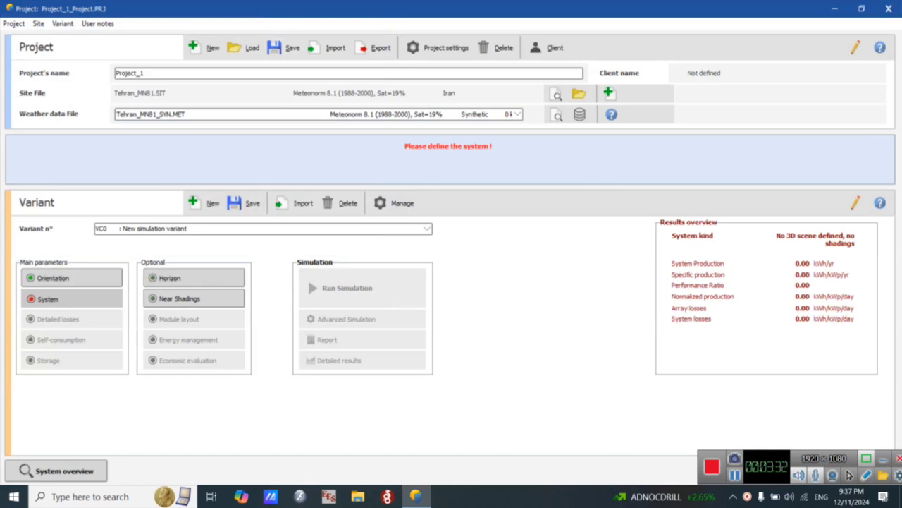
# - In the variant's system definition, size the PV array by a planned power of 6 kWp
pyautogui.click(71, 299)
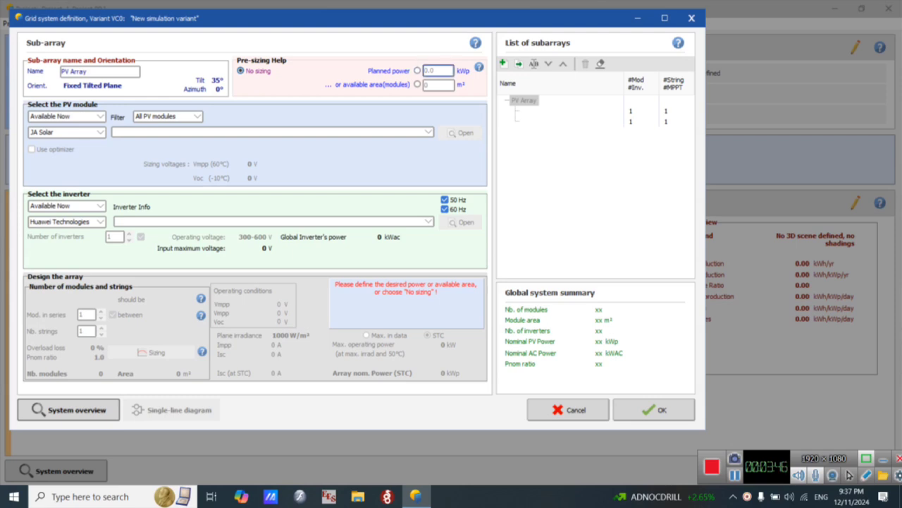
pyautogui.click(418, 70)
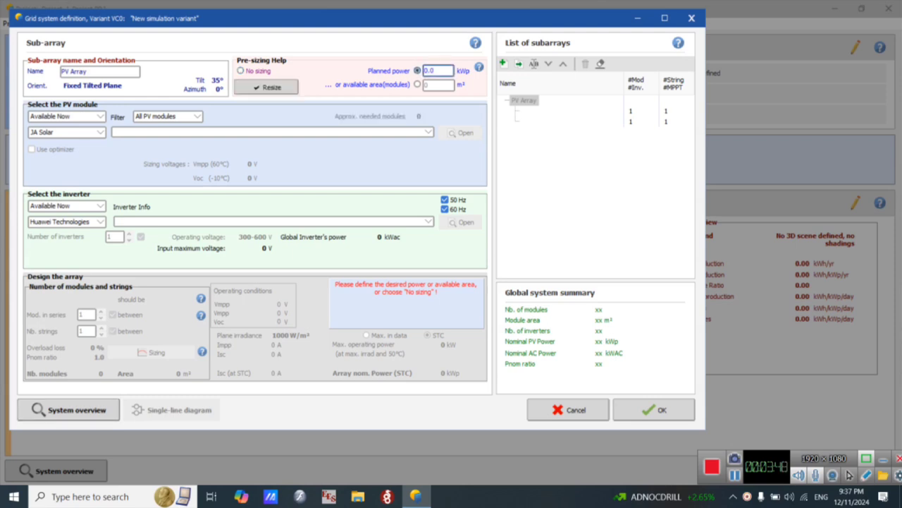
pyautogui.write('6')
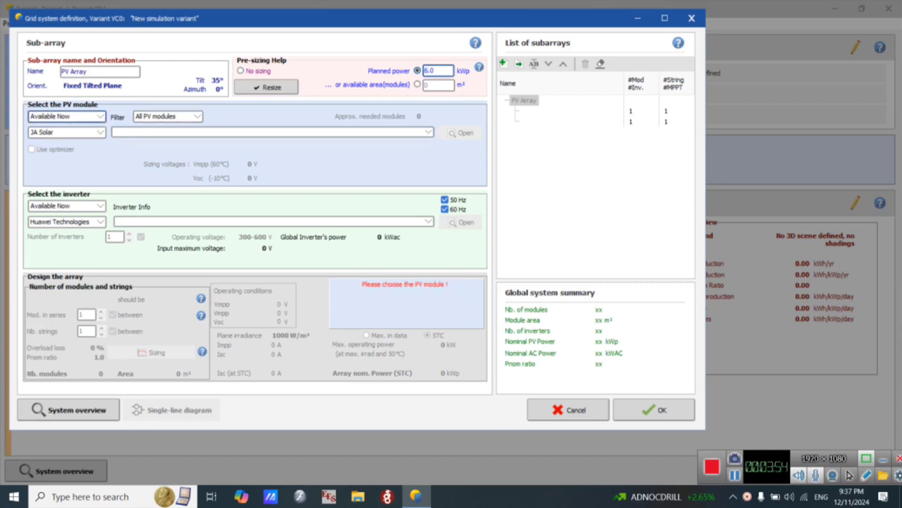
# - Choose the JA Solar 600 Wp 38V Si-mono module JAM78-S30-600-MR for the PV array
pyautogui.click(67, 132)
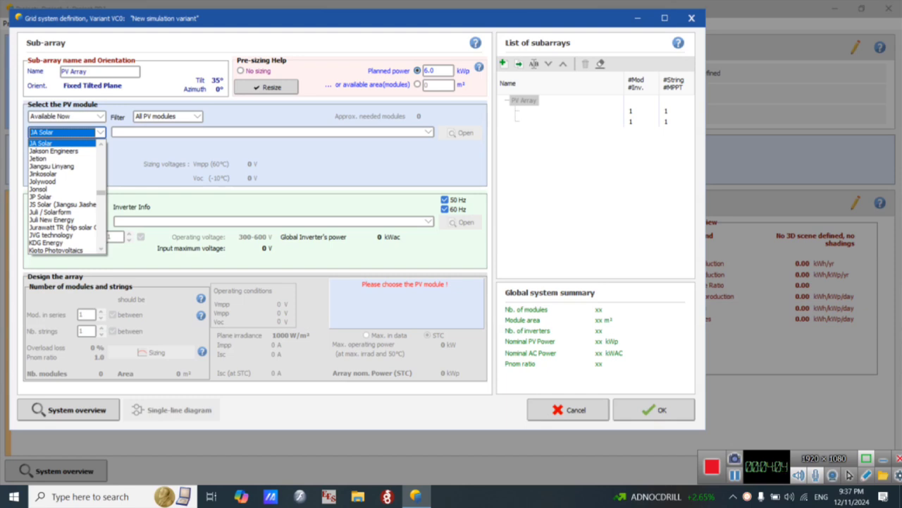
pyautogui.click(62, 143)
pyautogui.click(429, 132)
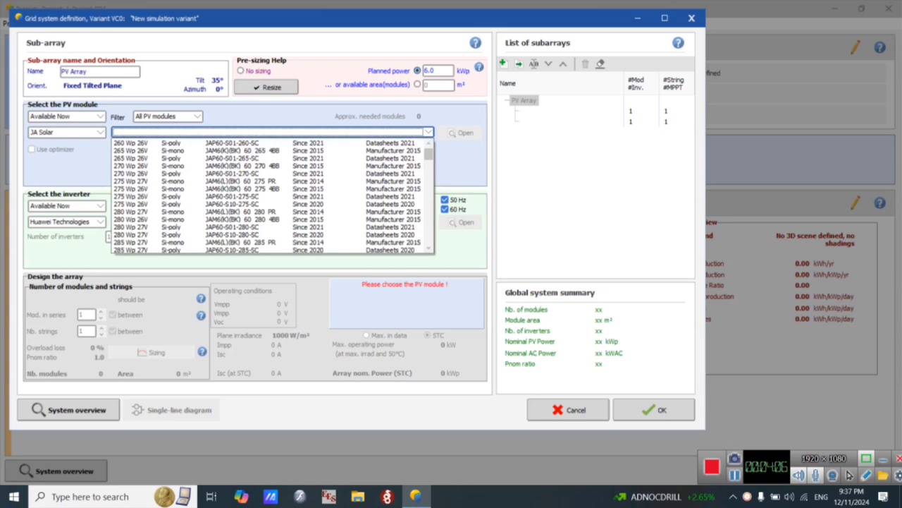
pyautogui.scroll(-3, 274, 214)
pyautogui.scroll(-10, 273, 196)
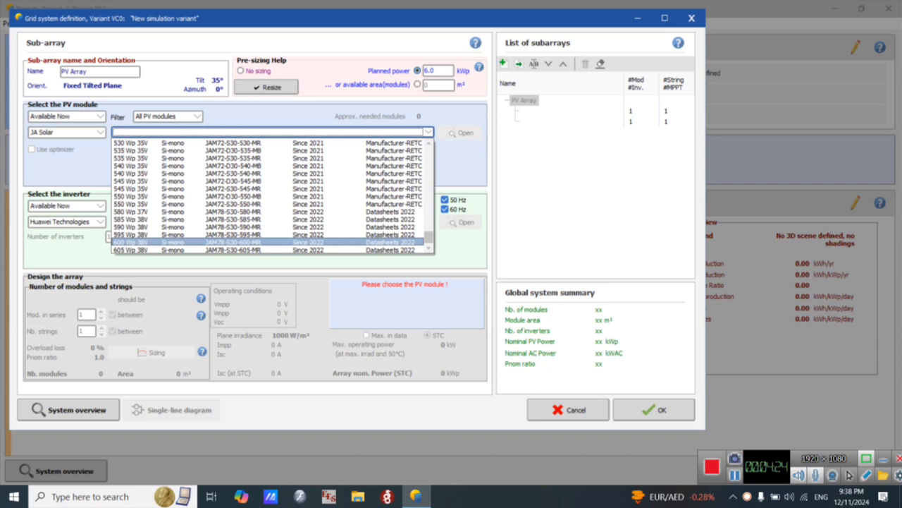
pyautogui.scroll(15, 272, 196)
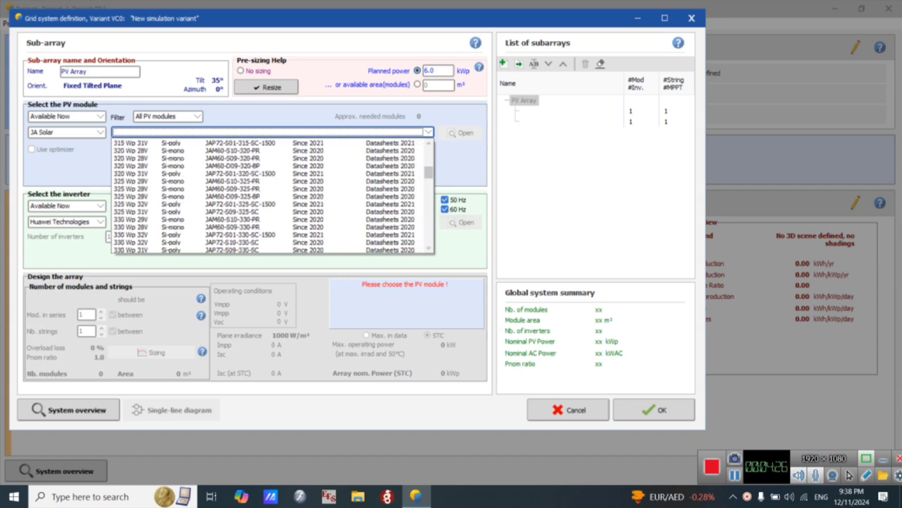
pyautogui.scroll(-20, 272, 196)
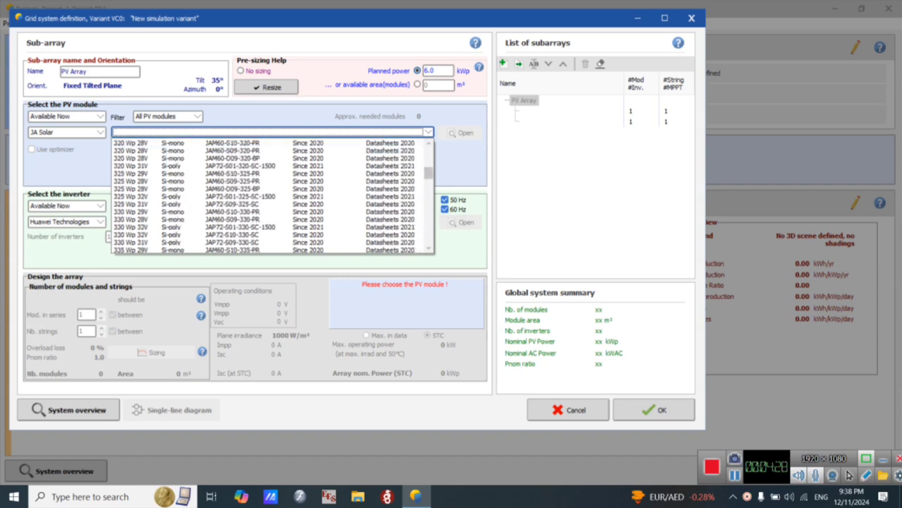
pyautogui.scroll(-10, 271, 196)
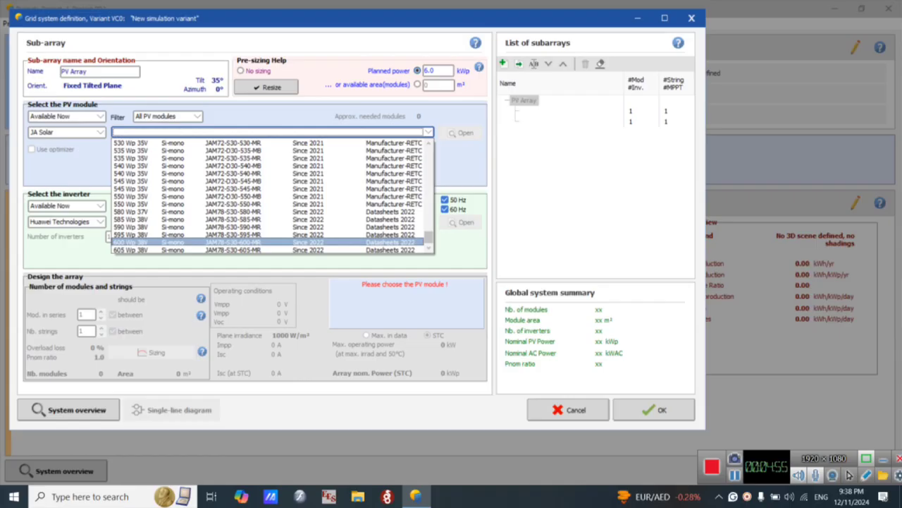
pyautogui.click(267, 242)
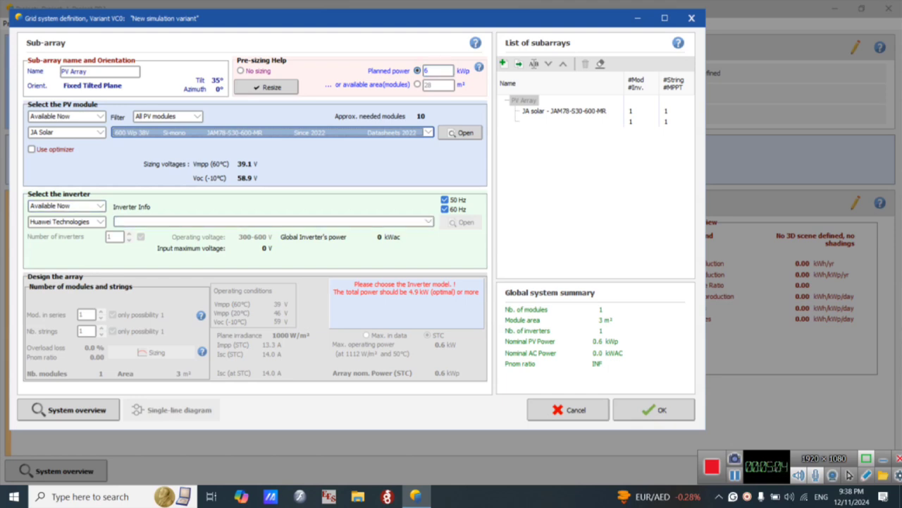
# - Choose the Huawei Technologies 6.0 kW inverter SUN2000-6KTL-L1, 90-560 V, for the PV array
pyautogui.click(67, 221)
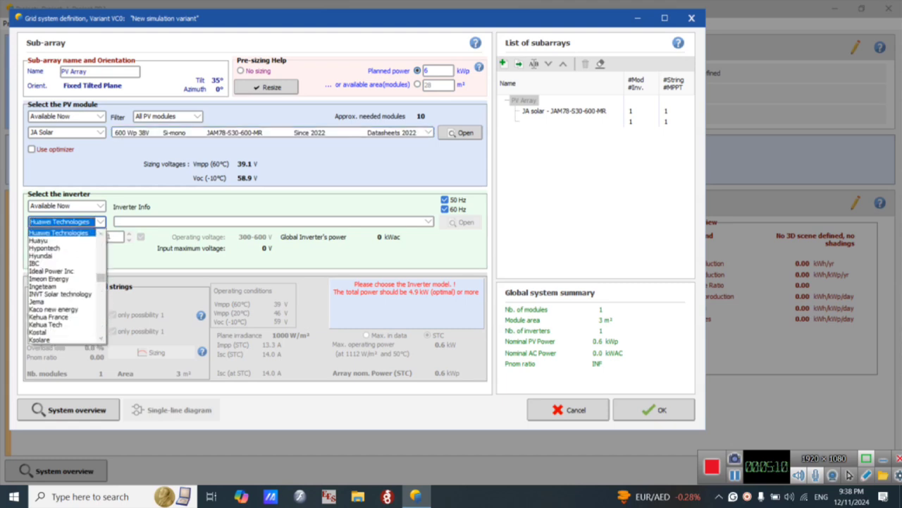
pyautogui.click(59, 233)
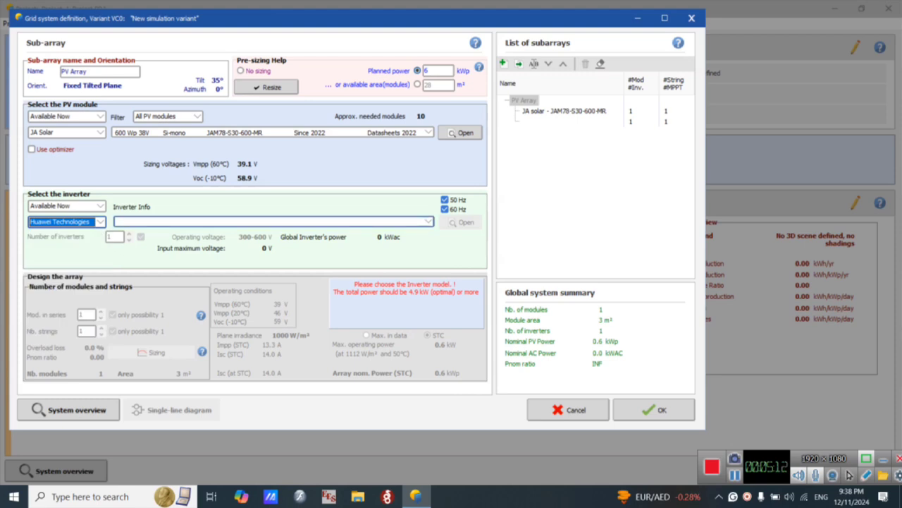
pyautogui.click(428, 221)
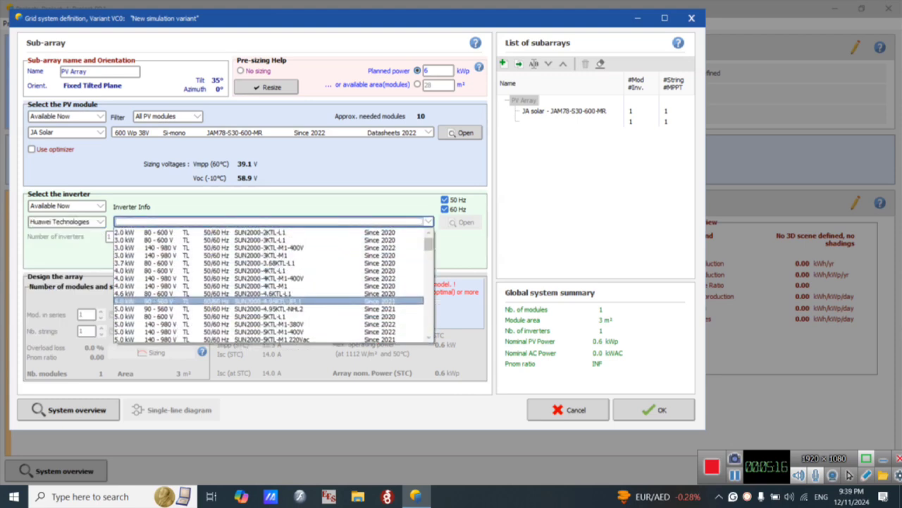
pyautogui.scroll(-4, 849, 474)
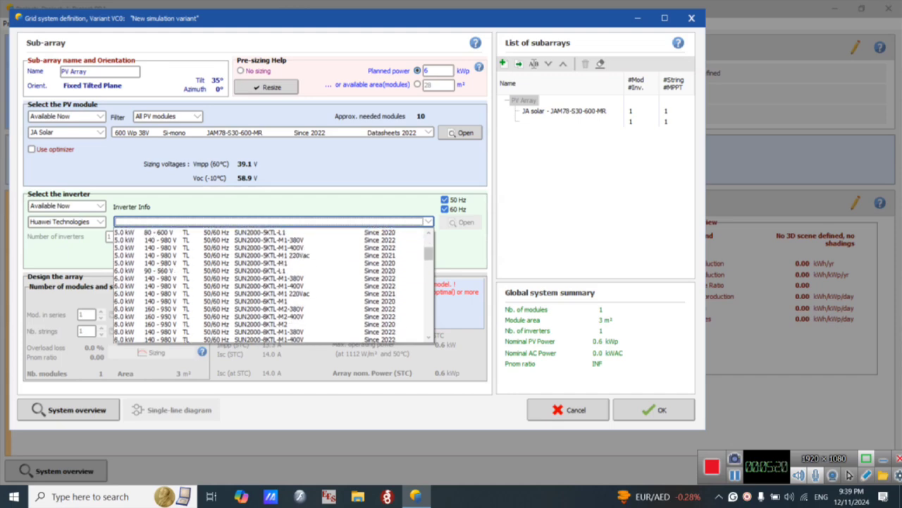
pyautogui.scroll(4, 850, 474)
pyautogui.scroll(-1, 849, 475)
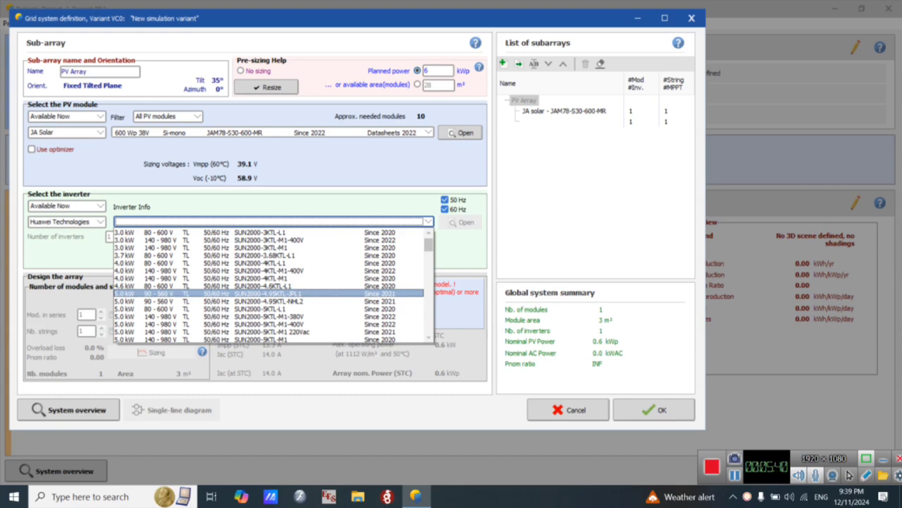
pyautogui.press('Return')
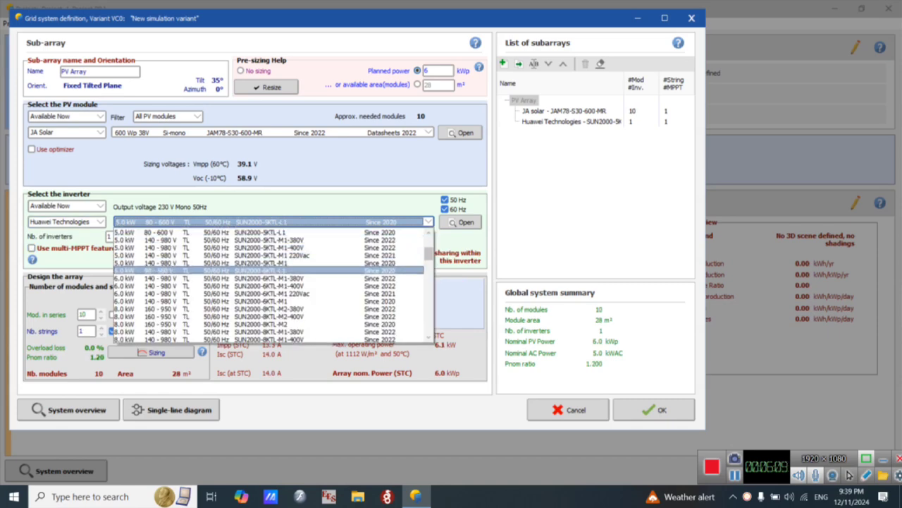
pyautogui.click(261, 270)
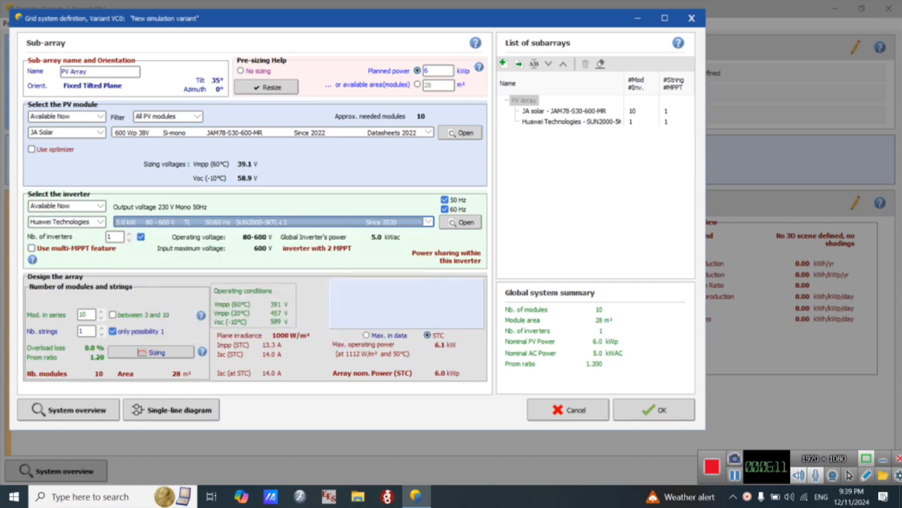
pyautogui.click(32, 248)
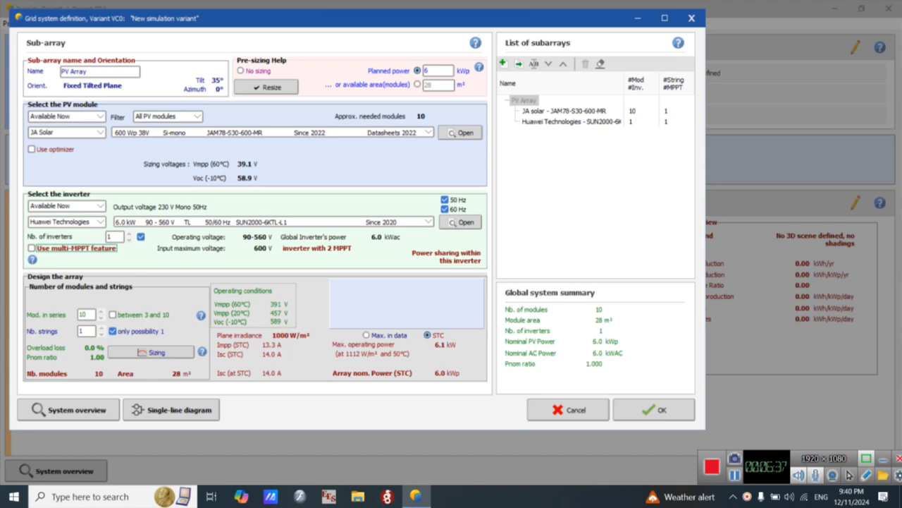
# - Accept the grid system definition and save the simulation variant
pyautogui.click(654, 410)
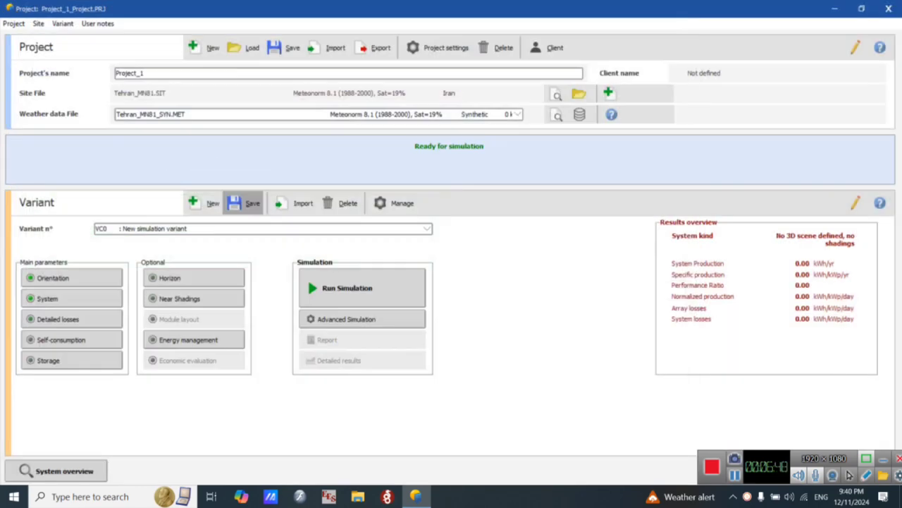
pyautogui.click(247, 203)
pyautogui.click(340, 284)
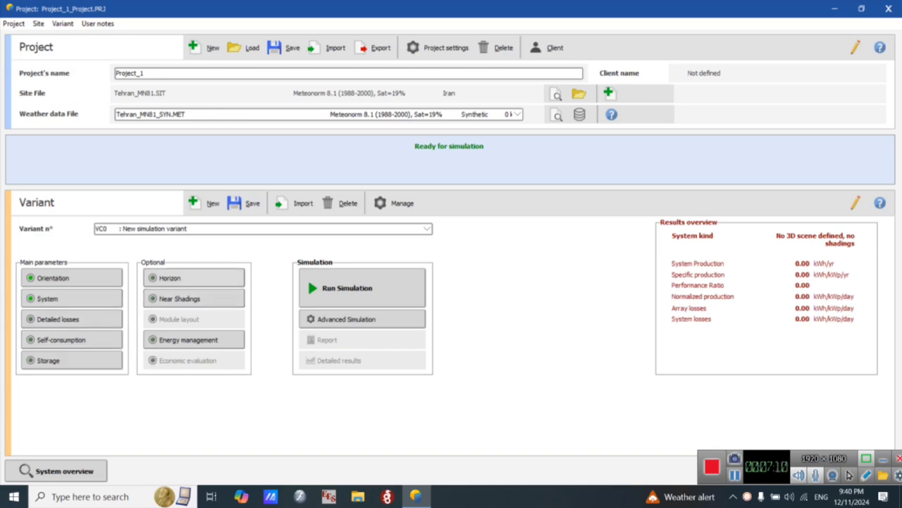
# - Examine the horizon line drawing for Tehran and leave the horizon definition without changes
pyautogui.click(193, 278)
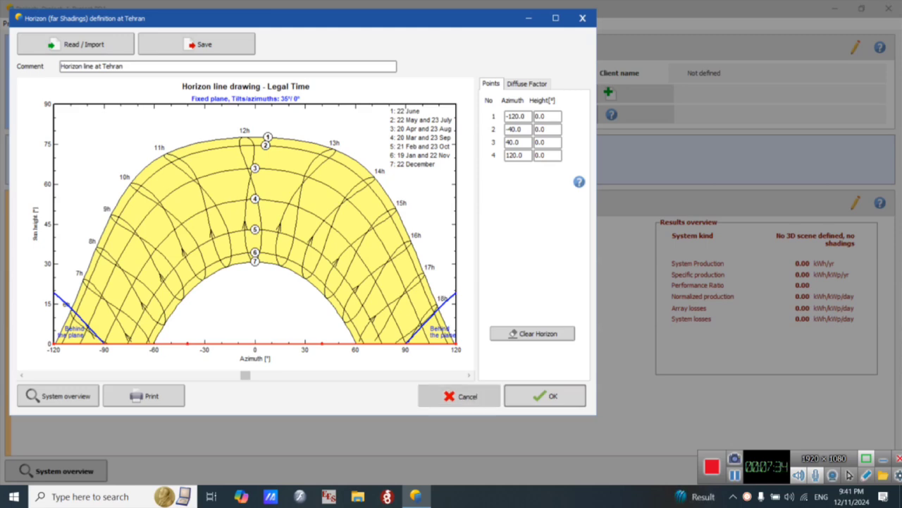
pyautogui.click(459, 396)
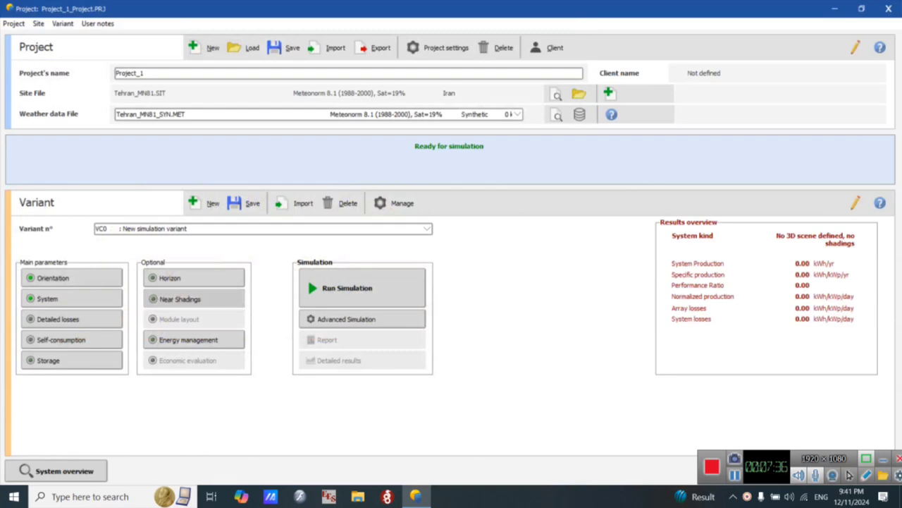
# - In the near shadings 3D scene, start a single PV table with a 35° tilt
pyautogui.click(179, 299)
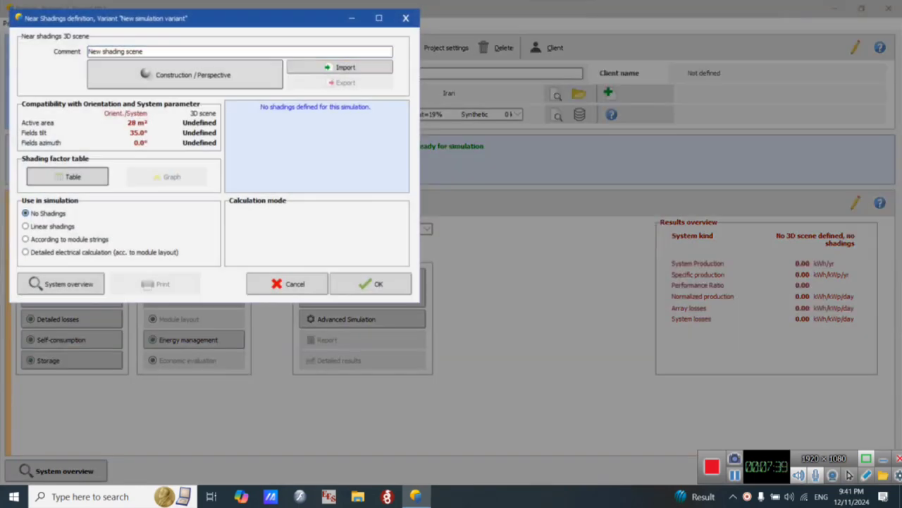
pyautogui.click(185, 75)
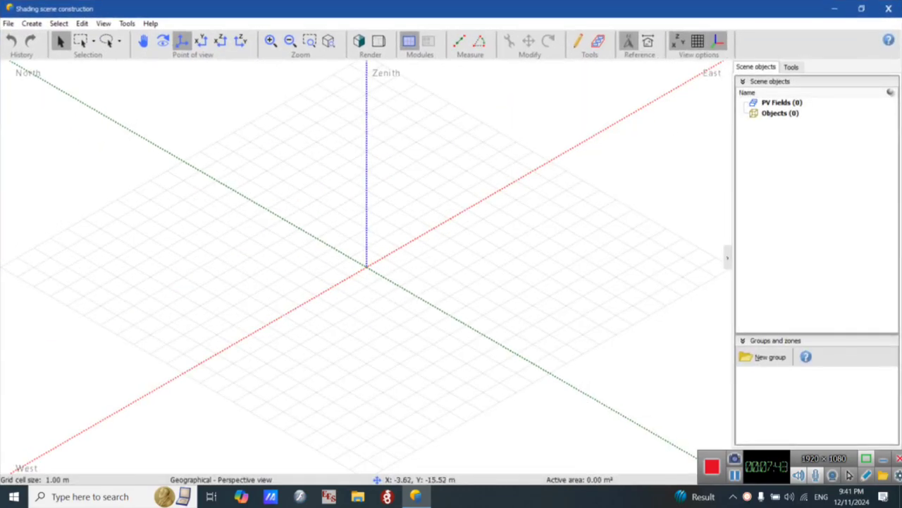
pyautogui.click(31, 23)
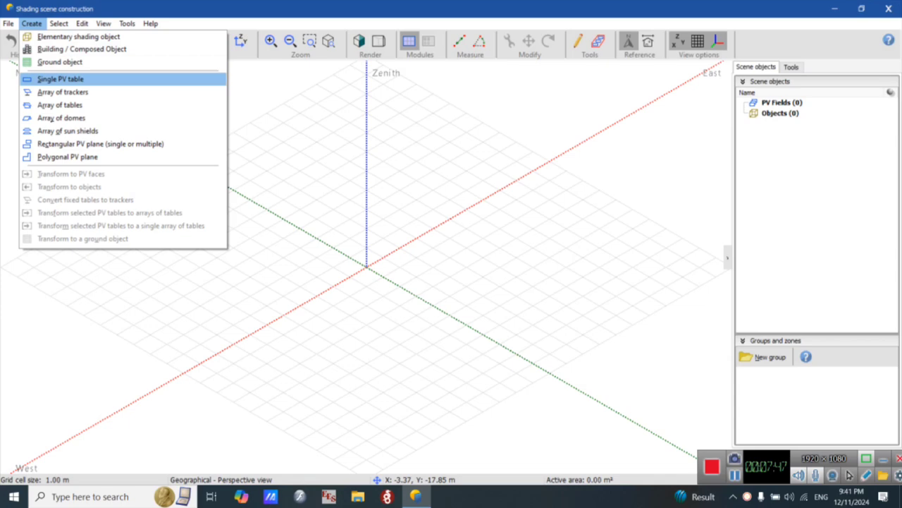
pyautogui.click(60, 79)
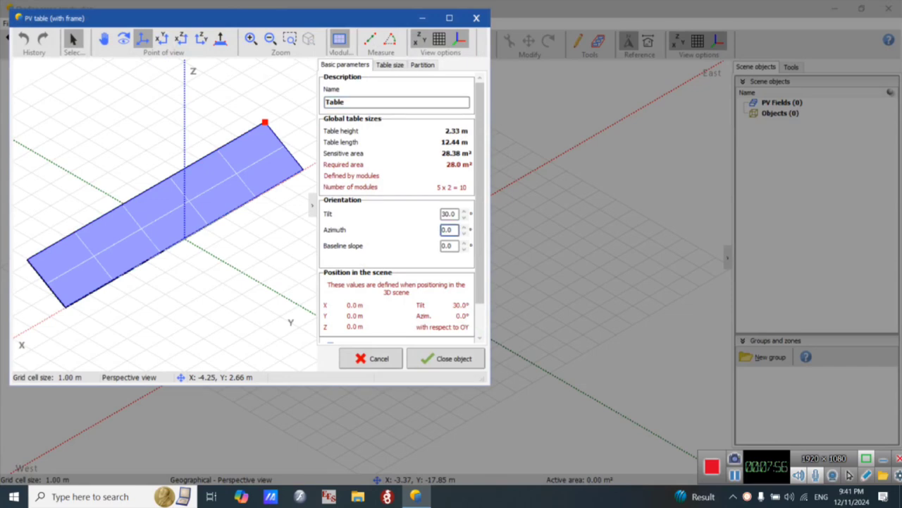
pyautogui.click(464, 210)
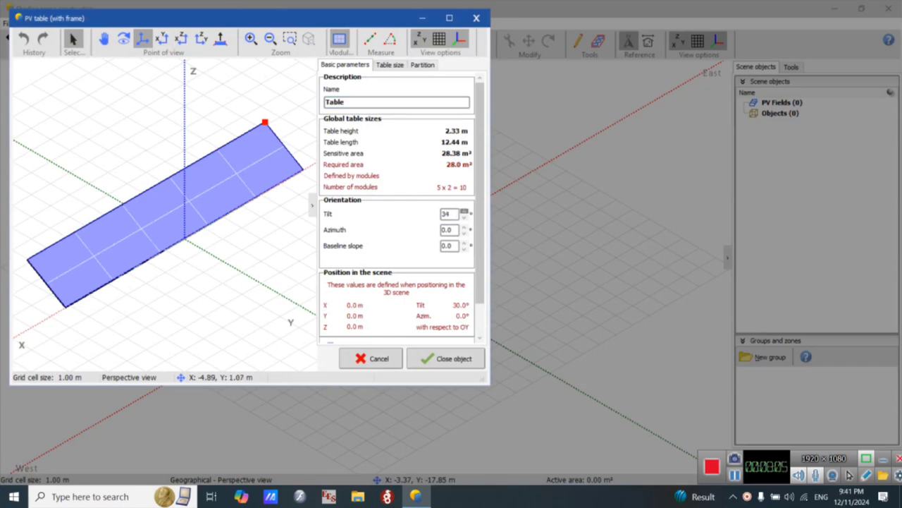
pyautogui.click(464, 211)
# - Try the Portrait module orientation, reduce the table to 1 module in height, restore Landscape, and add the table to the scene
pyautogui.click(390, 65)
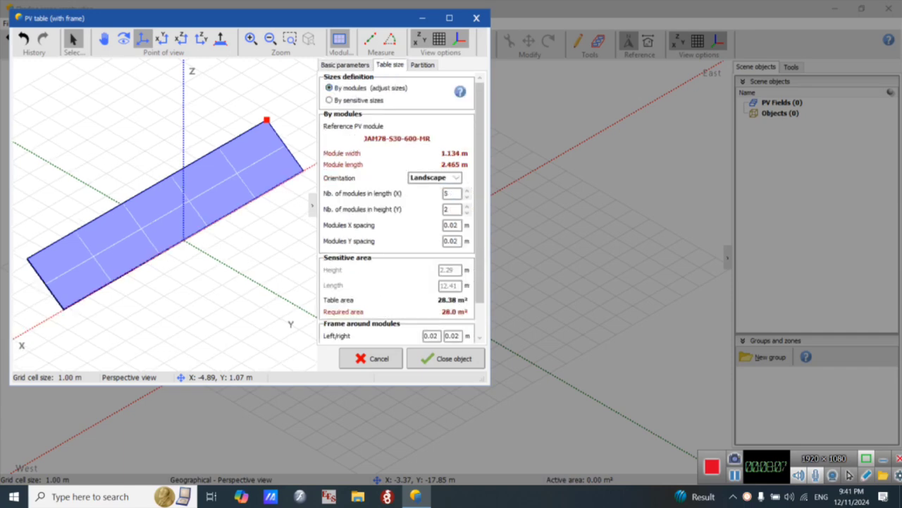
pyautogui.click(434, 178)
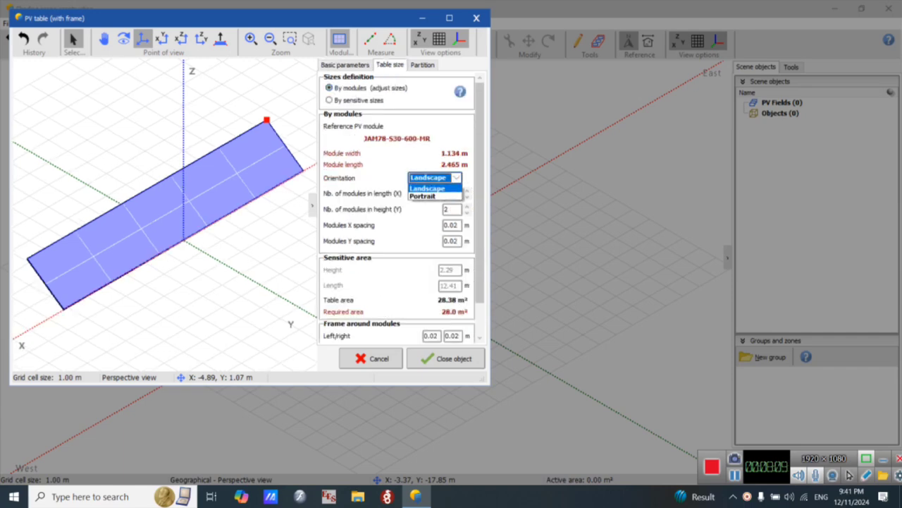
pyautogui.click(444, 196)
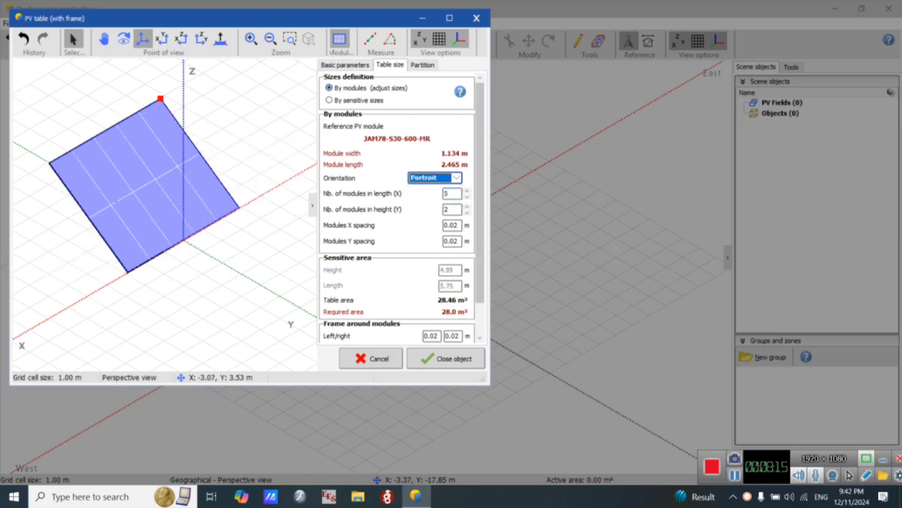
pyautogui.click(466, 212)
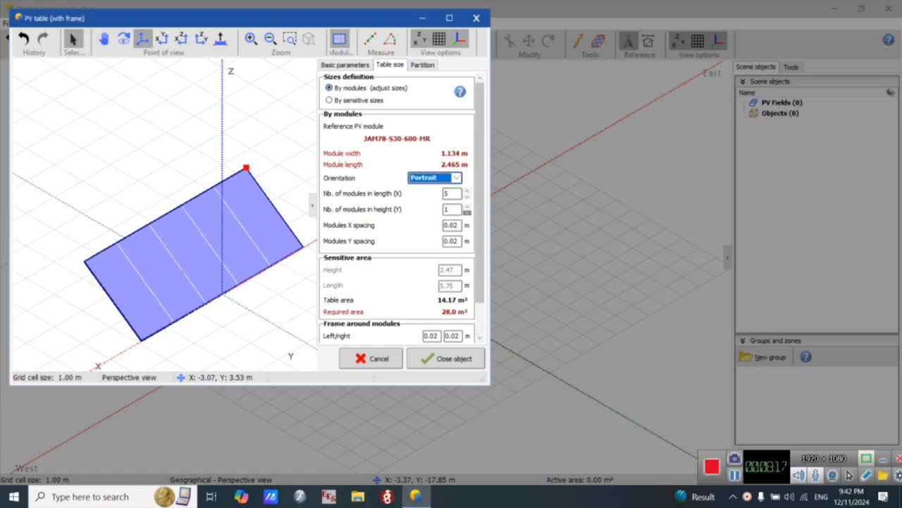
pyautogui.click(457, 177)
pyautogui.click(430, 188)
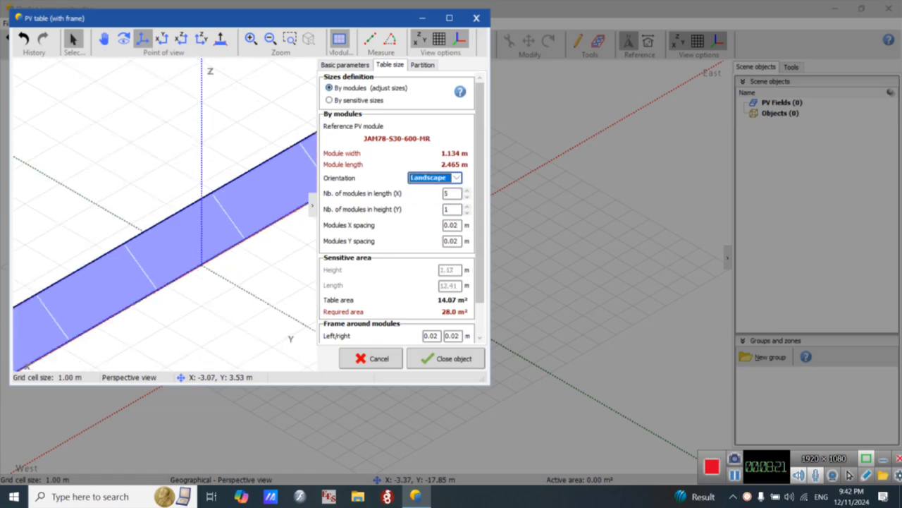
pyautogui.scroll(-3, 231, 219)
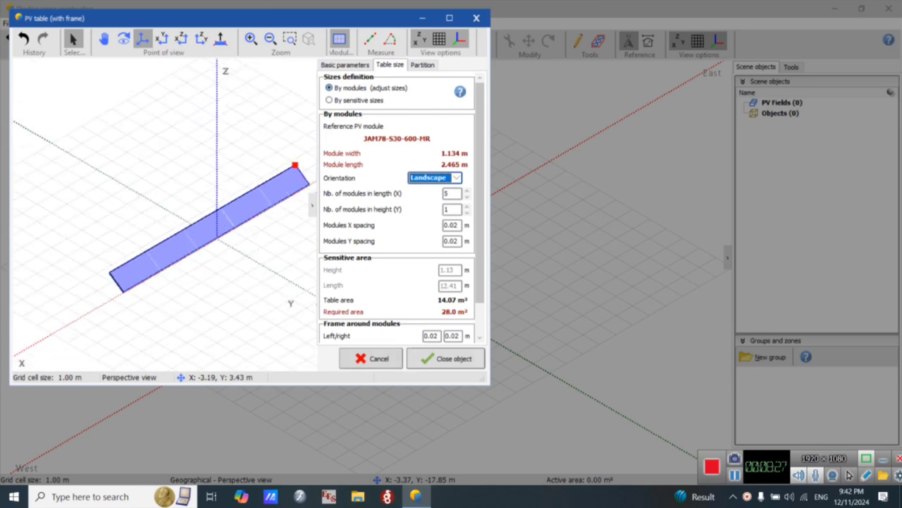
pyautogui.click(445, 359)
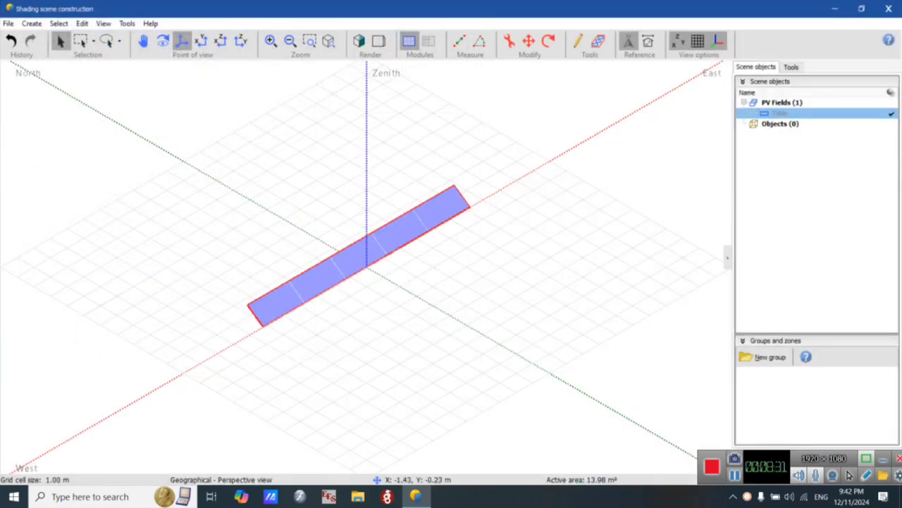
# - Create a second single PV table with a 35° tilt and 1 module in height, and add it to the scene
pyautogui.click(31, 23)
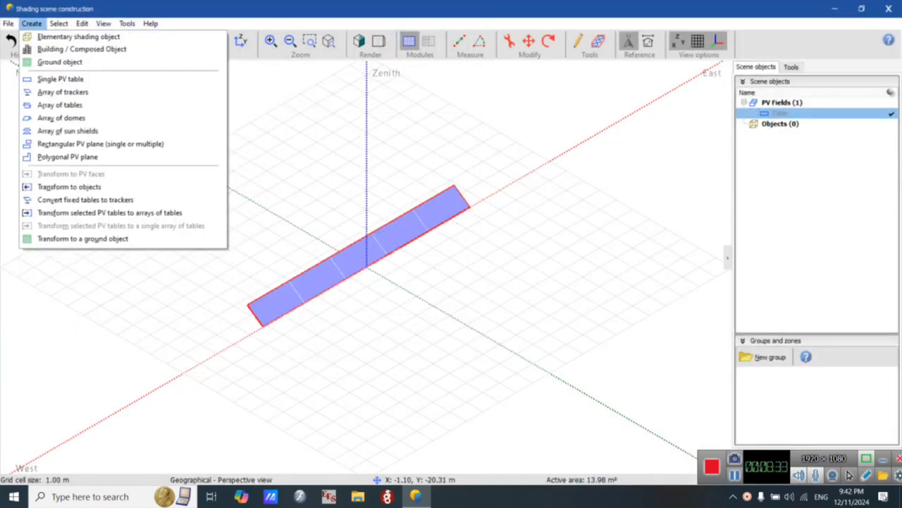
pyautogui.click(60, 79)
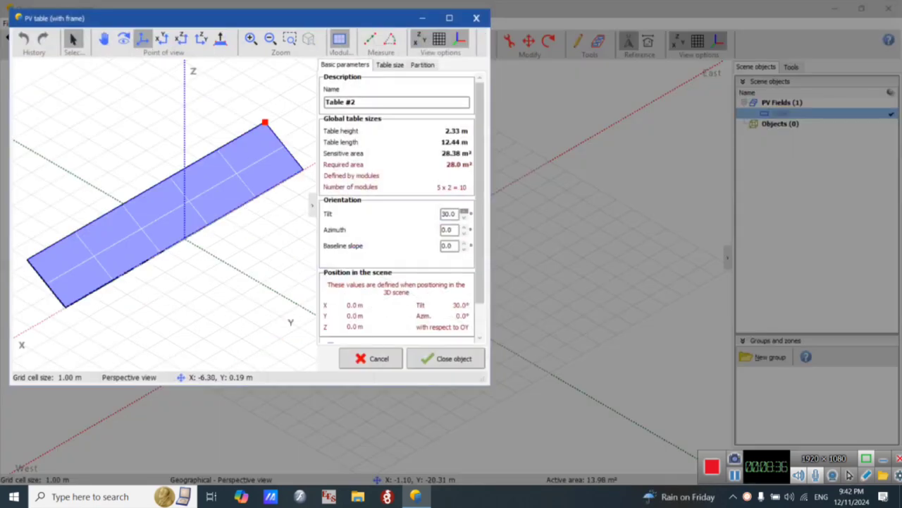
pyautogui.click(463, 210)
pyautogui.click(464, 211)
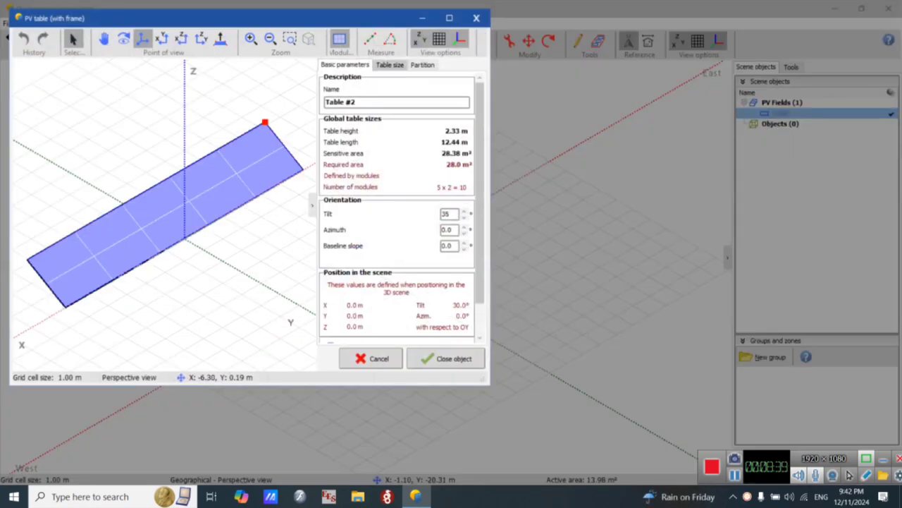
pyautogui.click(390, 65)
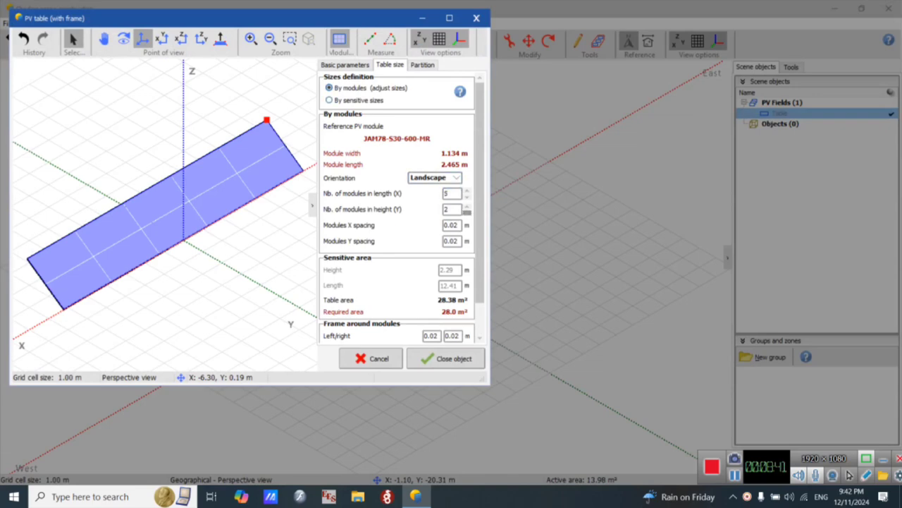
pyautogui.click(467, 212)
pyautogui.click(446, 358)
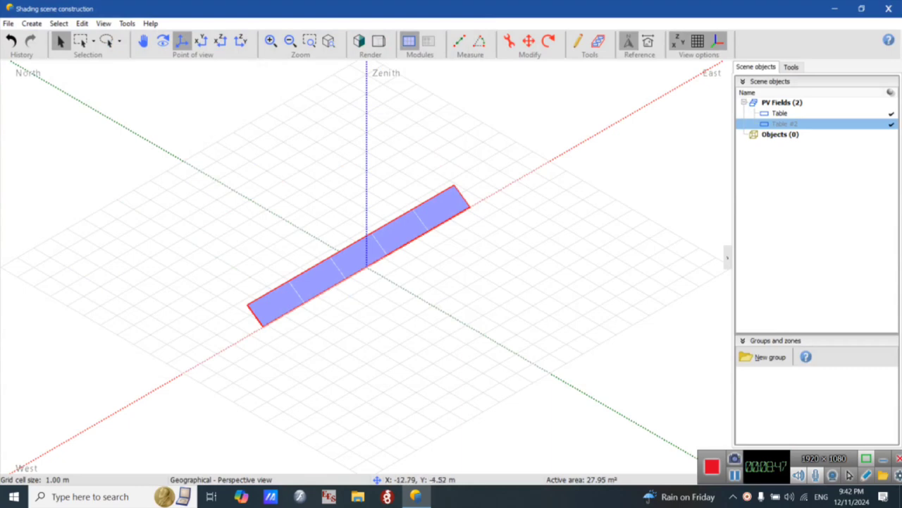
# - Move the second PV table about 2.06 m north along the Y axis, behind the first table
pyautogui.click(528, 41)
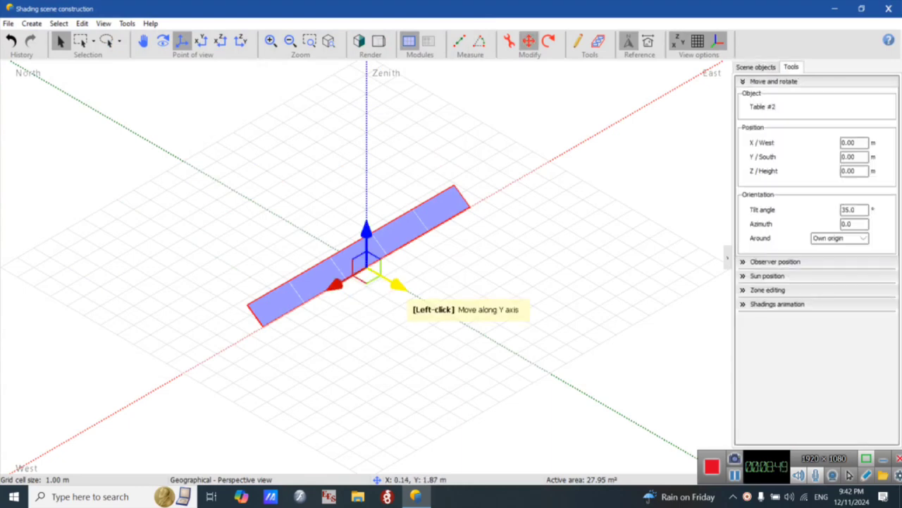
pyautogui.moveTo(401, 286); pyautogui.dragTo(366, 271)
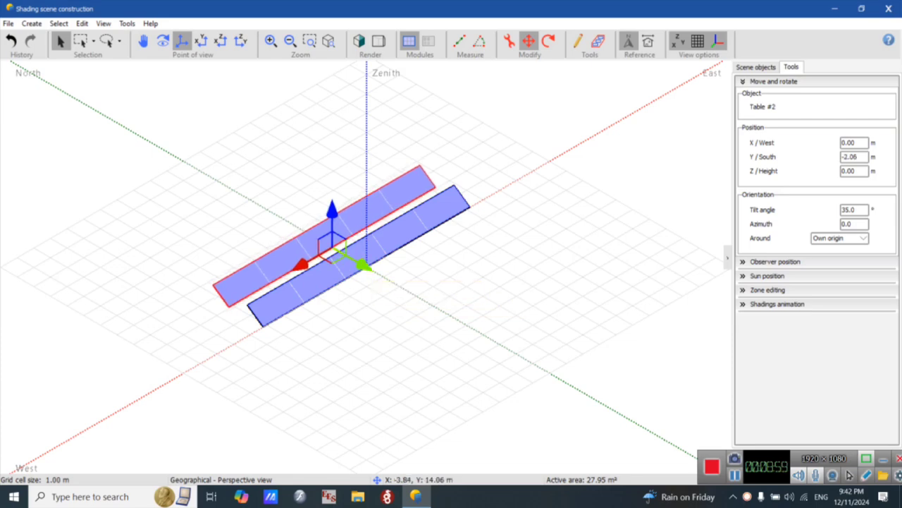
pyautogui.click(735, 475)
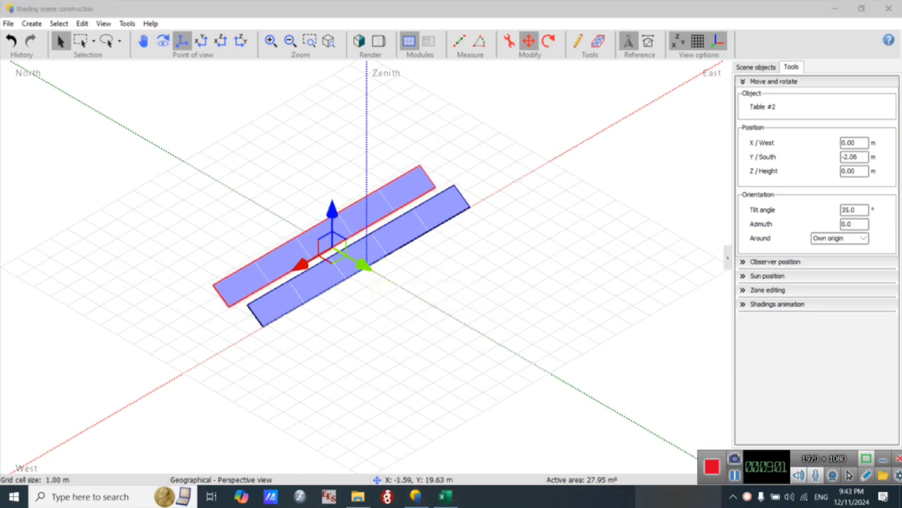
# - Switch to Excel to review the row spacing calculation and its formula on Sheet1, and return to the PVsyst shading scene
pyautogui.click(445, 496)
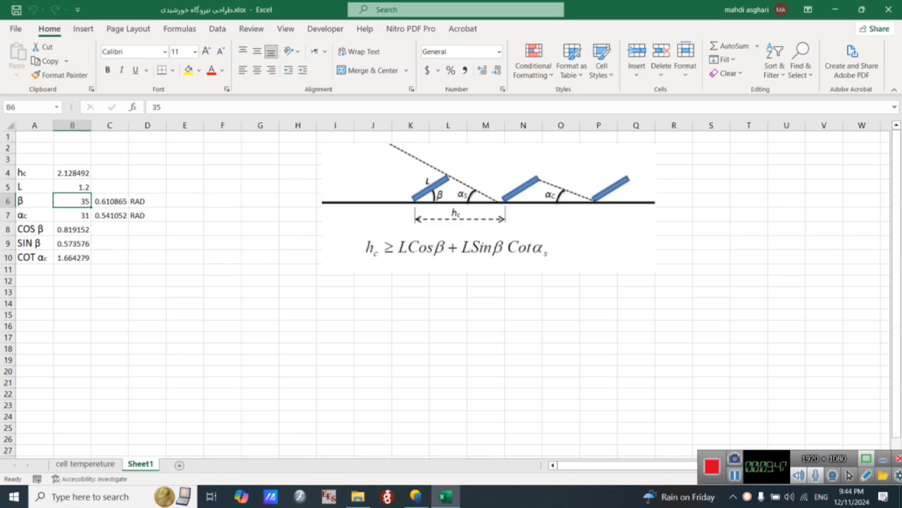
pyautogui.click(416, 496)
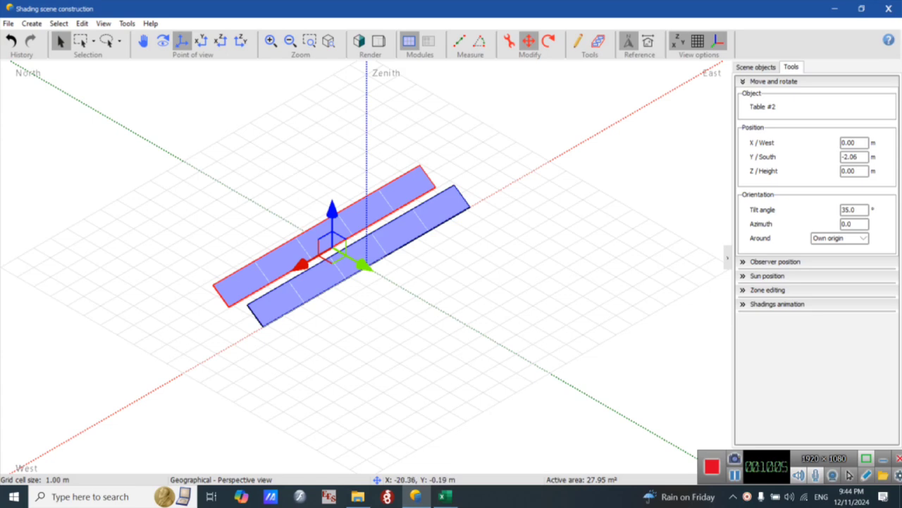
pyautogui.moveTo(766, 466); pyautogui.dragTo(781, 499)
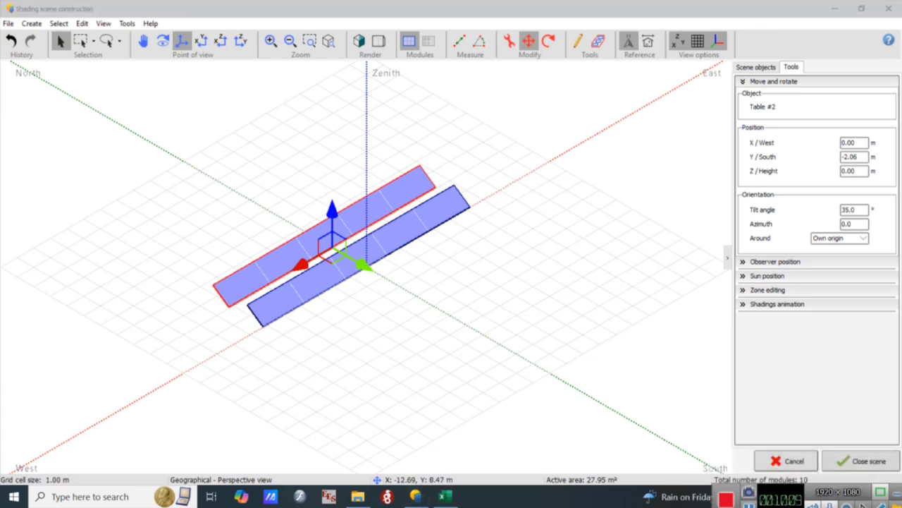
# - Close the shading scene, accept the near shadings definition and compute the shading factor table for linear shadings
pyautogui.click(860, 461)
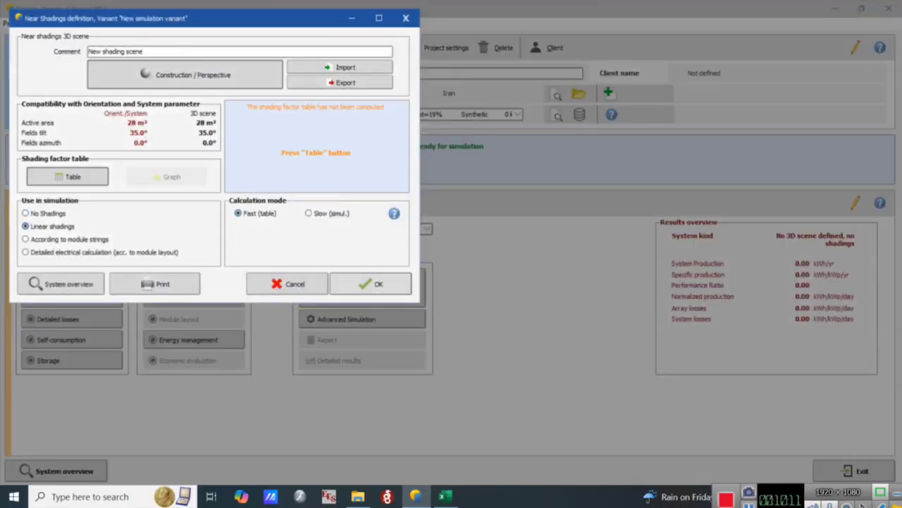
pyautogui.click(373, 284)
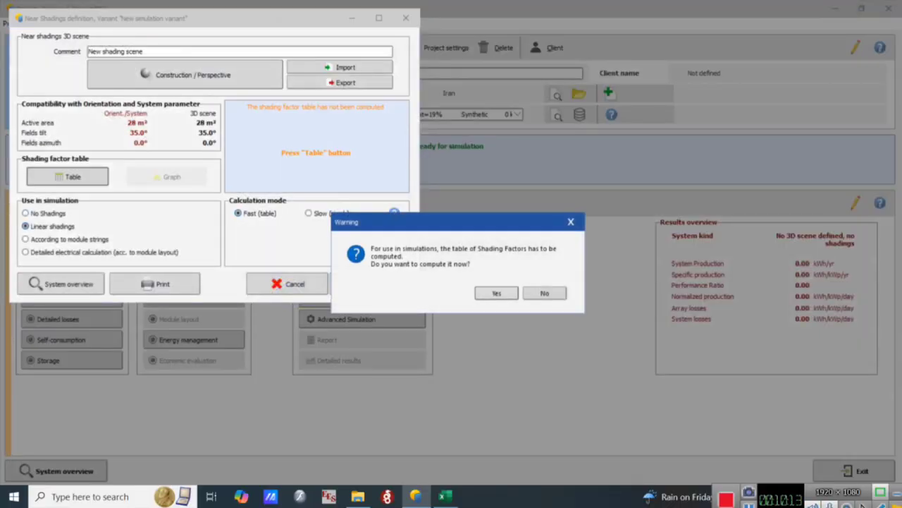
pyautogui.click(496, 293)
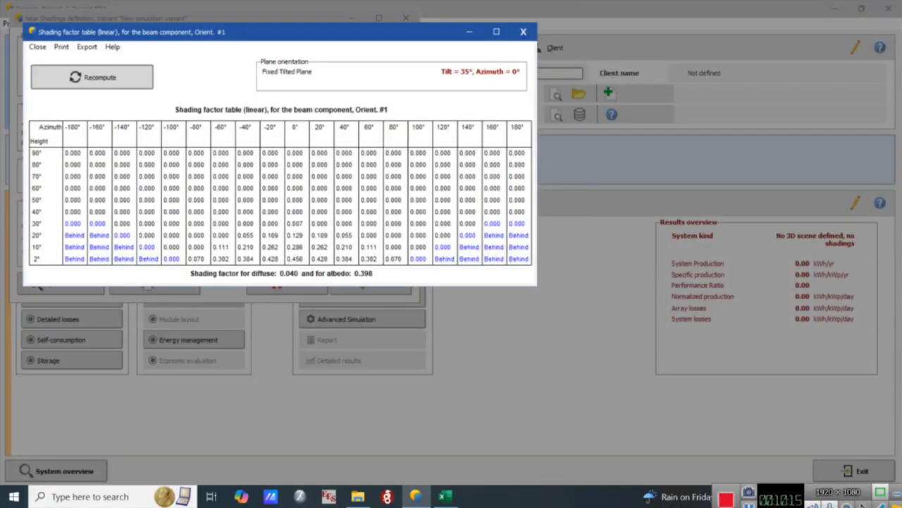
pyautogui.click(523, 31)
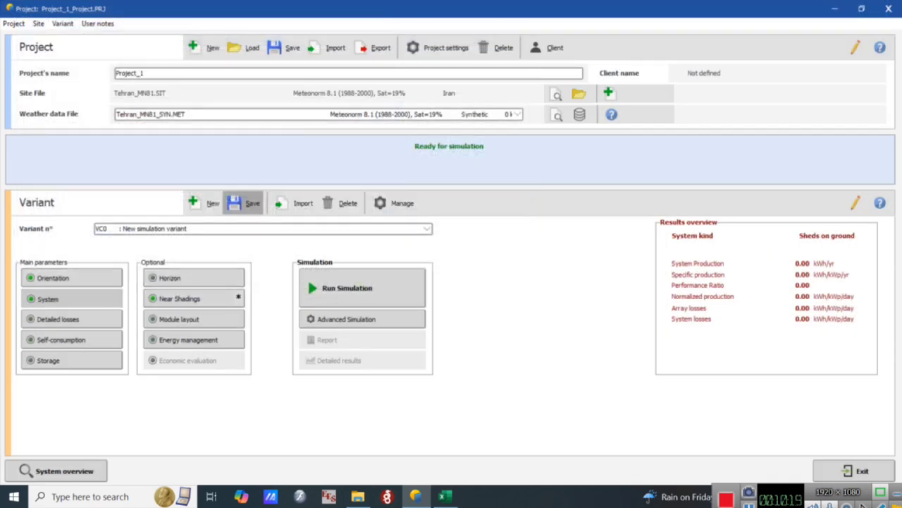
# - Check the JA Solar module's length and width in its definition against L in the Excel spacing sheet, and return to the project
pyautogui.click(71, 299)
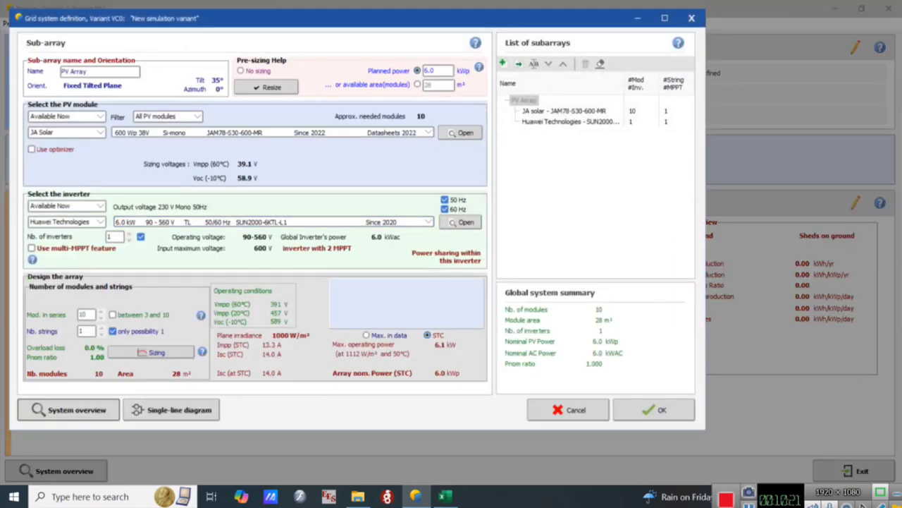
pyautogui.click(460, 133)
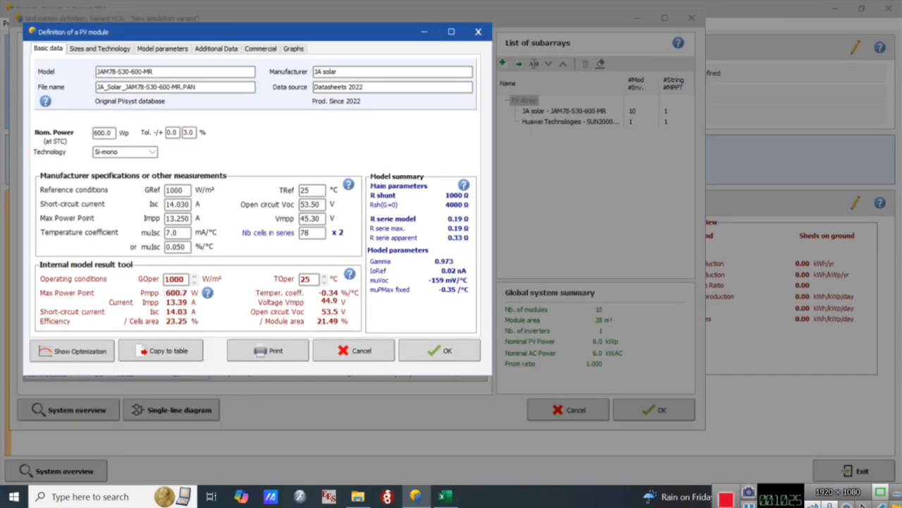
pyautogui.click(100, 48)
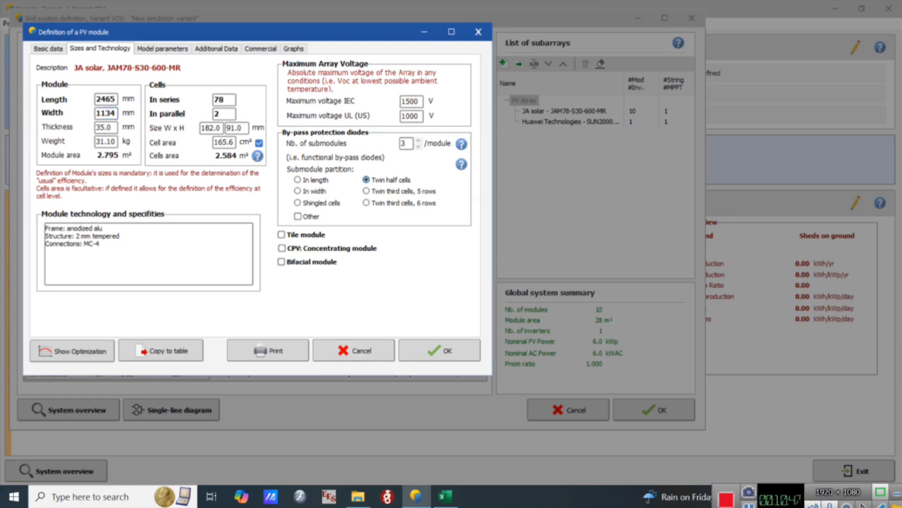
pyautogui.click(443, 496)
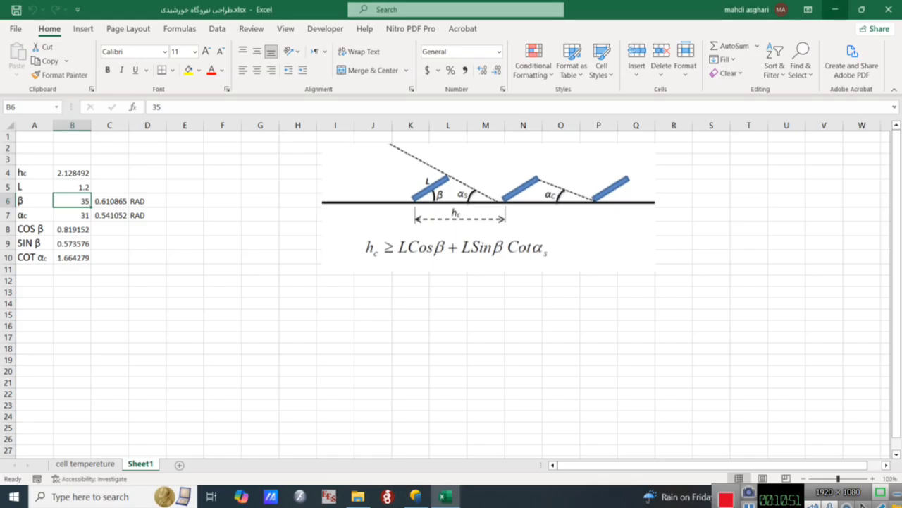
pyautogui.click(835, 10)
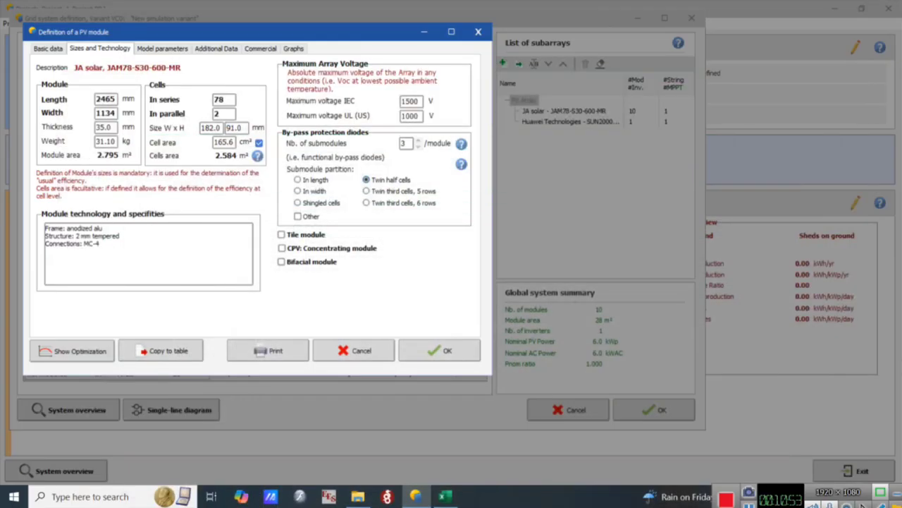
pyautogui.click(354, 350)
pyautogui.click(655, 410)
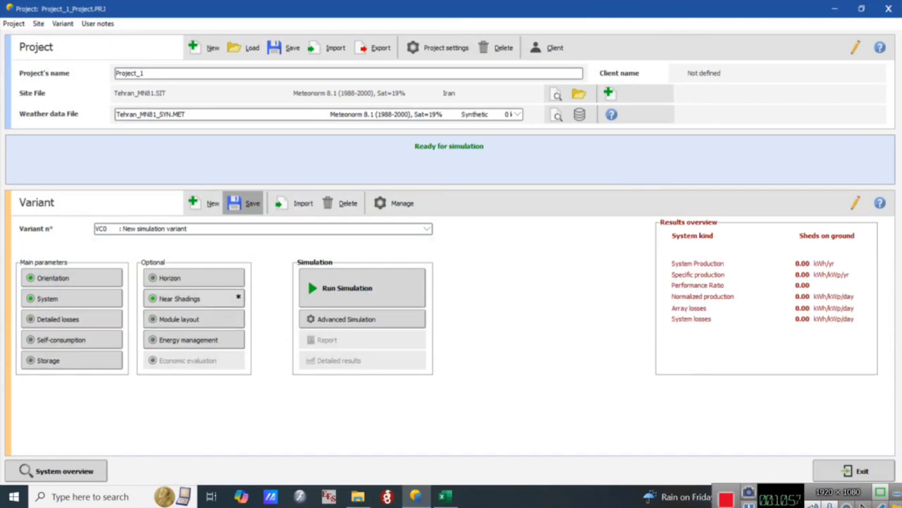
# - Reopen the near shading scene in top view and measure the row spacing from the front table to the rear table
pyautogui.click(238, 297)
pyautogui.click(185, 75)
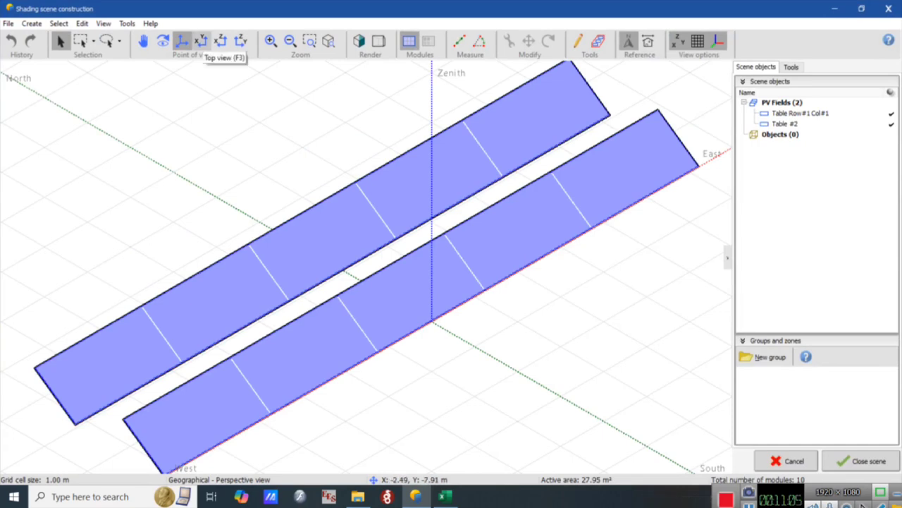
pyautogui.click(201, 41)
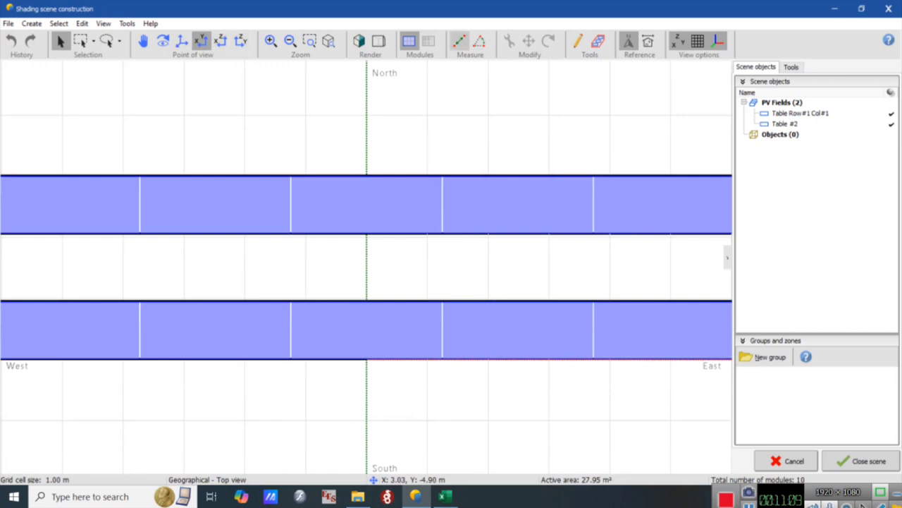
pyautogui.click(458, 41)
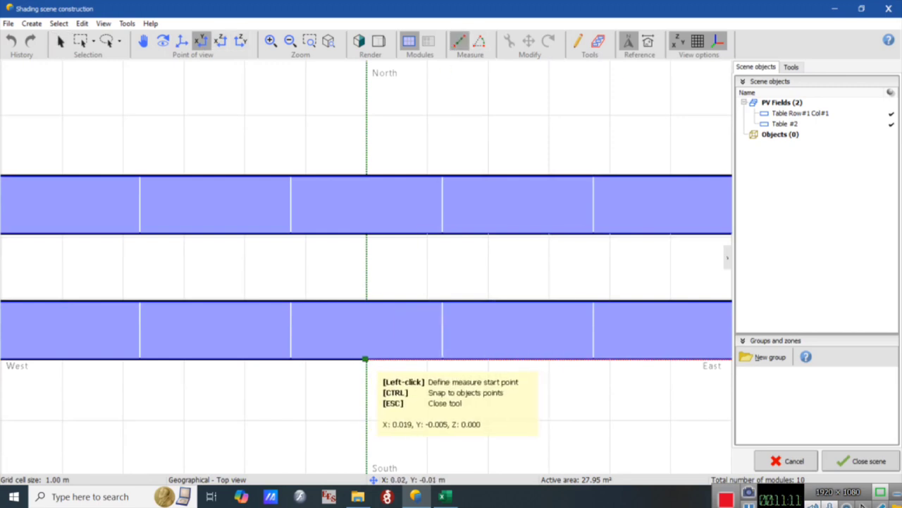
pyautogui.click(366, 359)
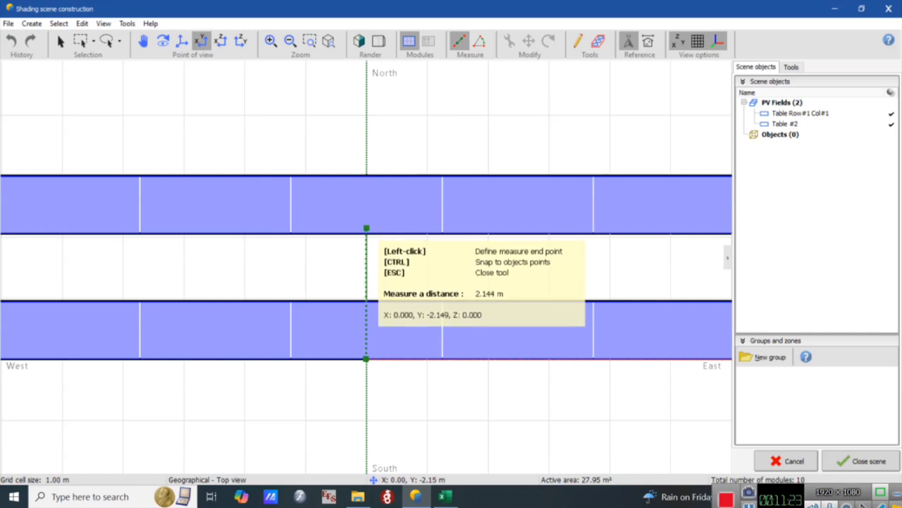
pyautogui.press('Escape')
# - Check the calculated row spacing in Excel and set the rear table's Y / South position to -2.12 m in PVsyst
pyautogui.click(362, 212)
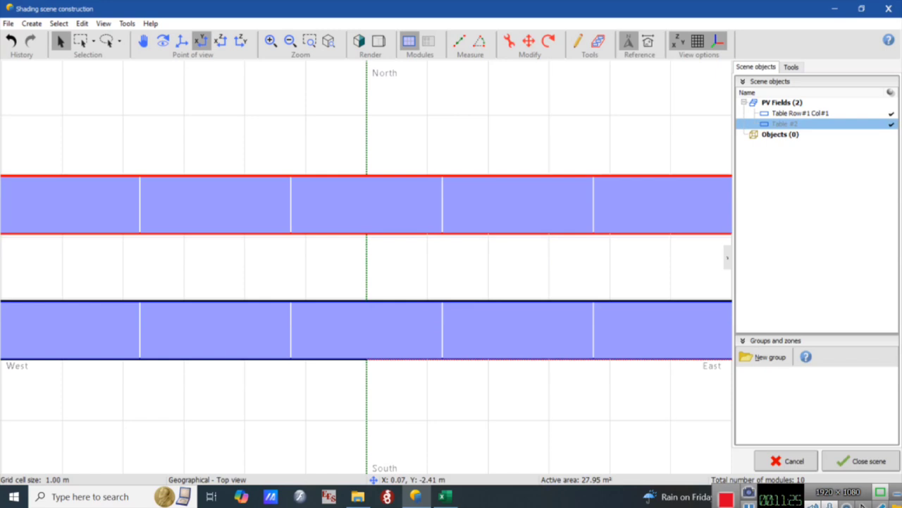
pyautogui.click(529, 41)
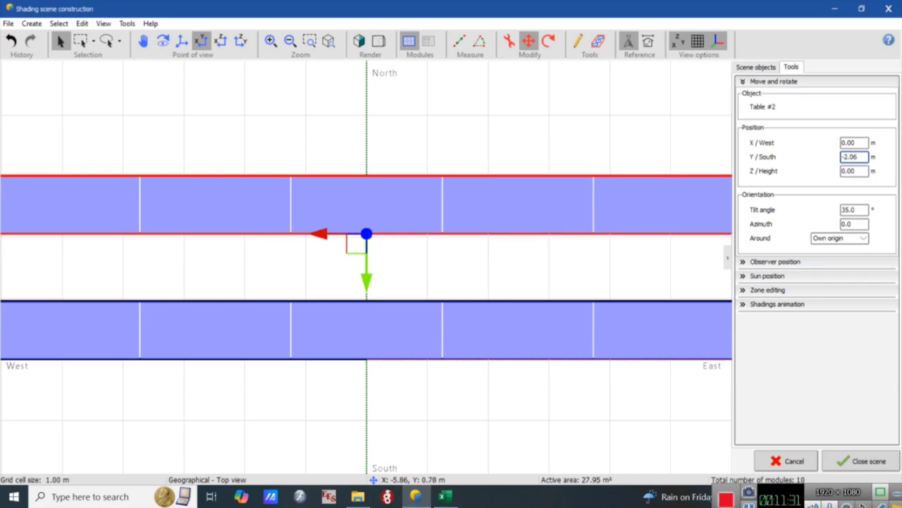
pyautogui.click(444, 496)
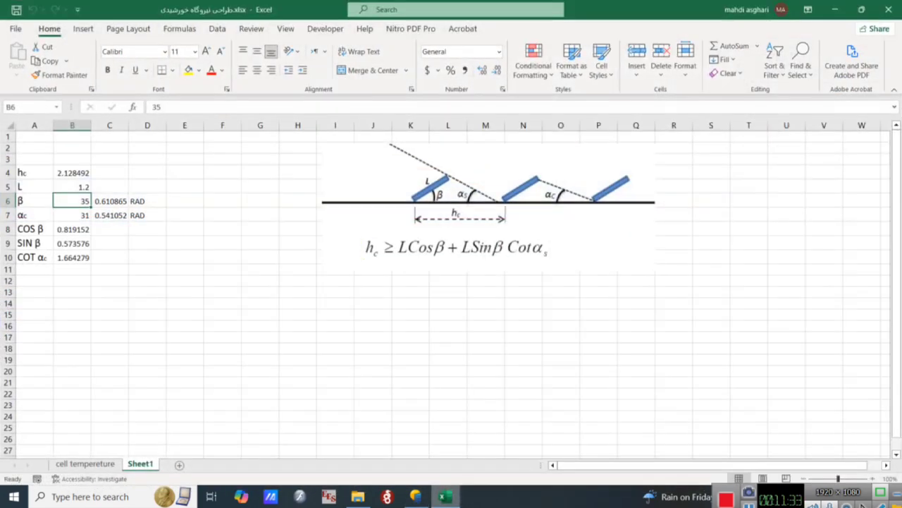
pyautogui.click(445, 496)
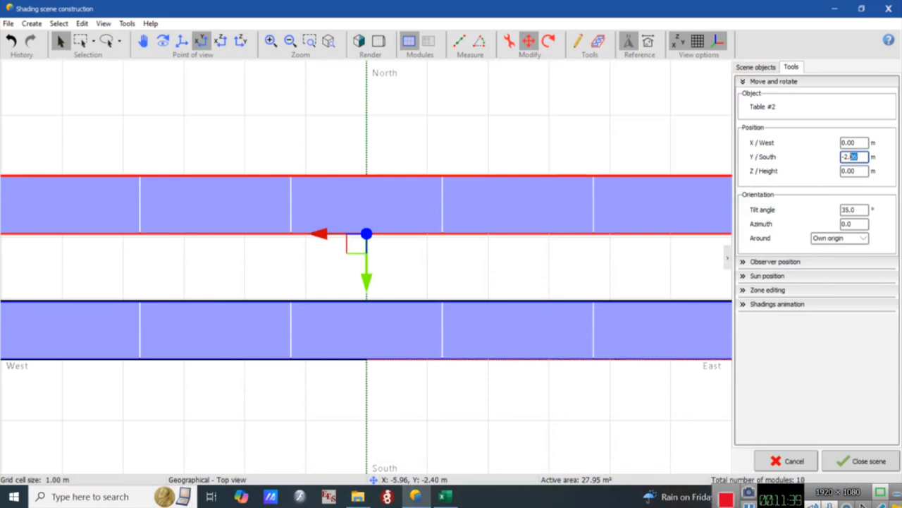
pyautogui.write('1')
pyautogui.press('Return')
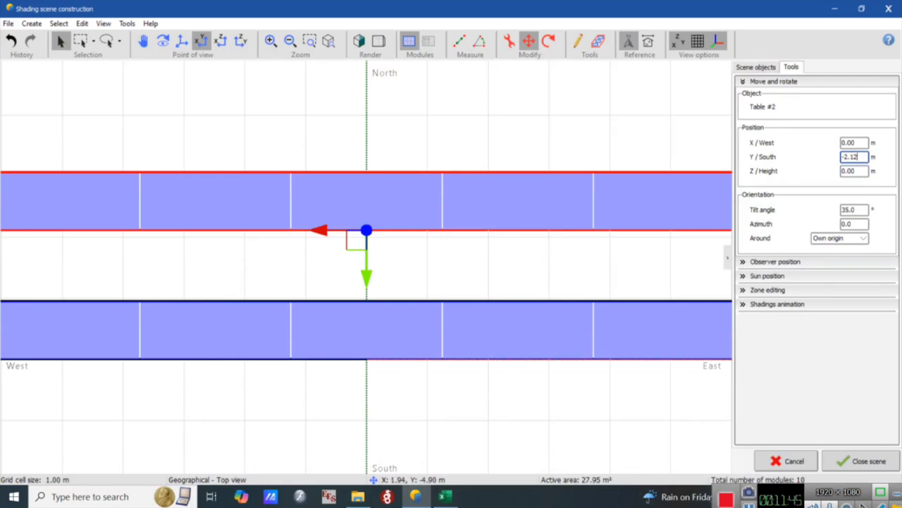
# - Run the shadings animation for 12/21/2023 with 15-minute steps in perspective view
pyautogui.click(182, 40)
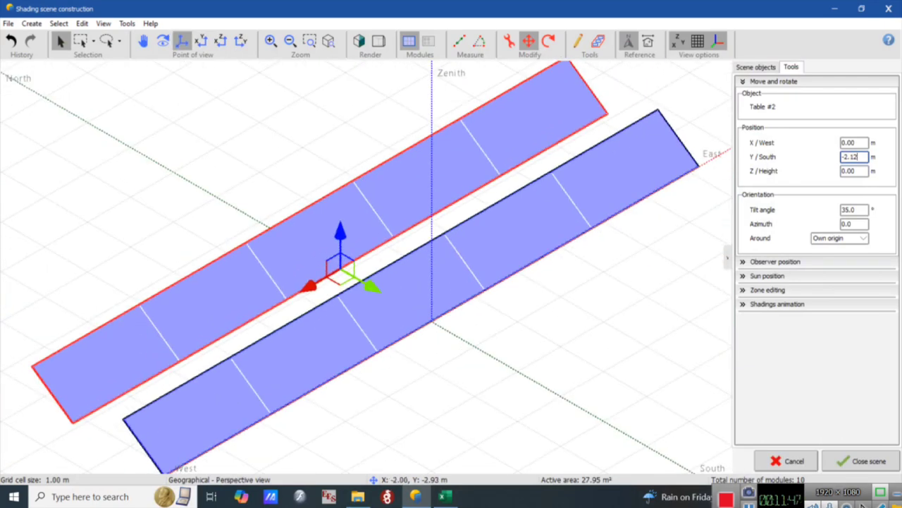
pyautogui.scroll(-3, 598, 283)
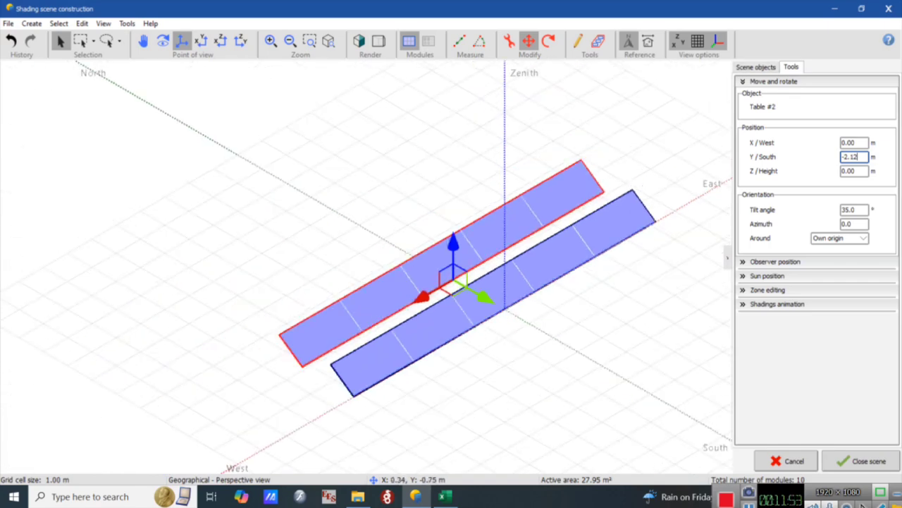
pyautogui.click(777, 304)
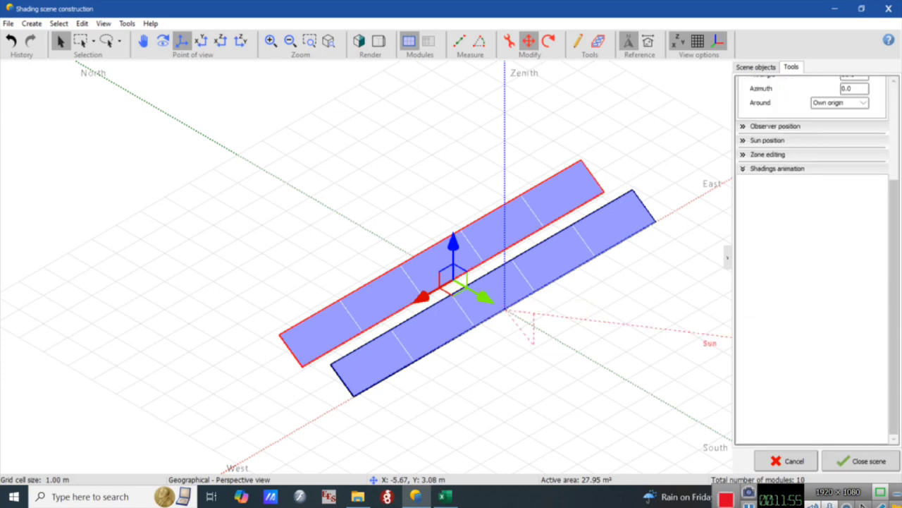
pyautogui.click(837, 330)
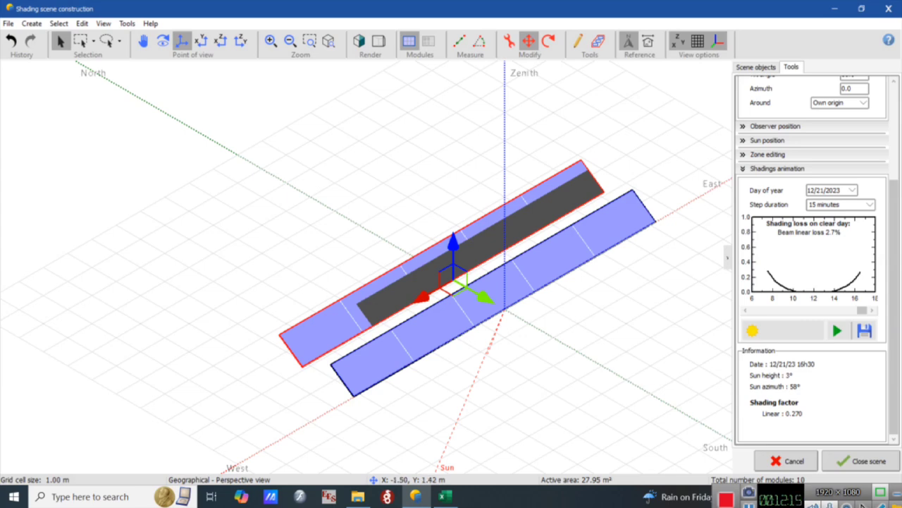
# - Set the rear table's Y / South position to -2.30 m and rerun the shadings animation for 12/21/2023
pyautogui.moveTo(894, 303); pyautogui.dragTo(894, 210)
pyautogui.click(854, 157)
pyautogui.hotkey('shift', 'Left')
pyautogui.write('3')
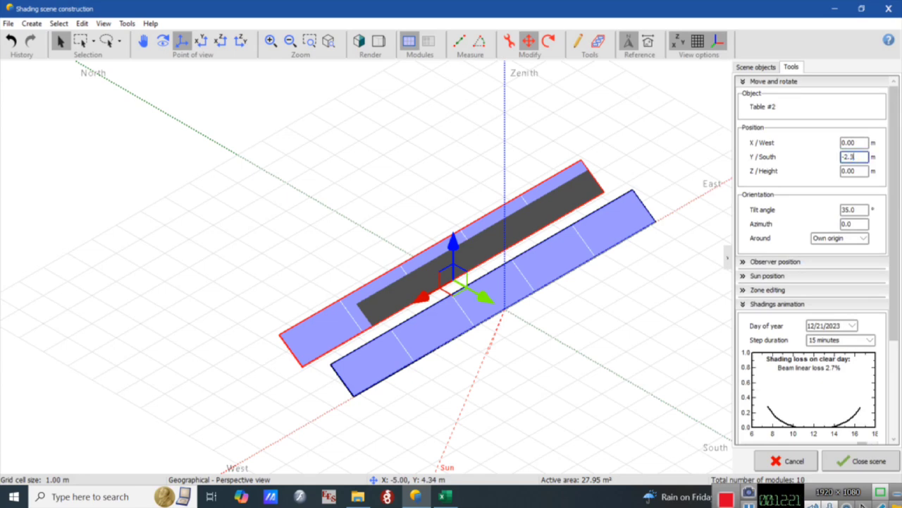
pyautogui.press('Return')
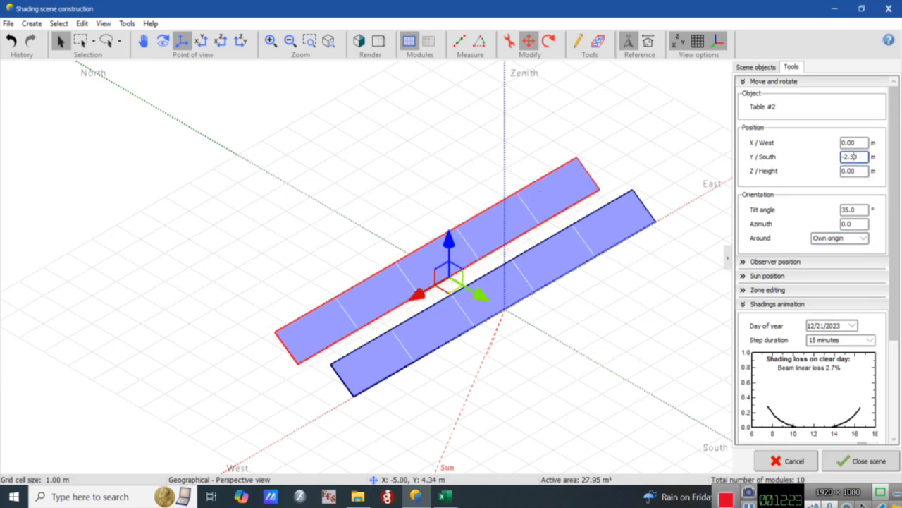
pyautogui.press('Tab')
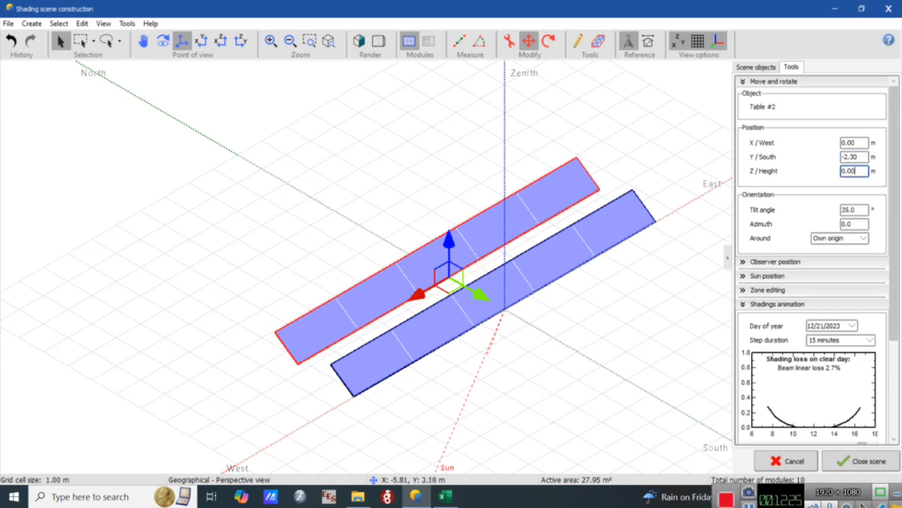
pyautogui.click(719, 233)
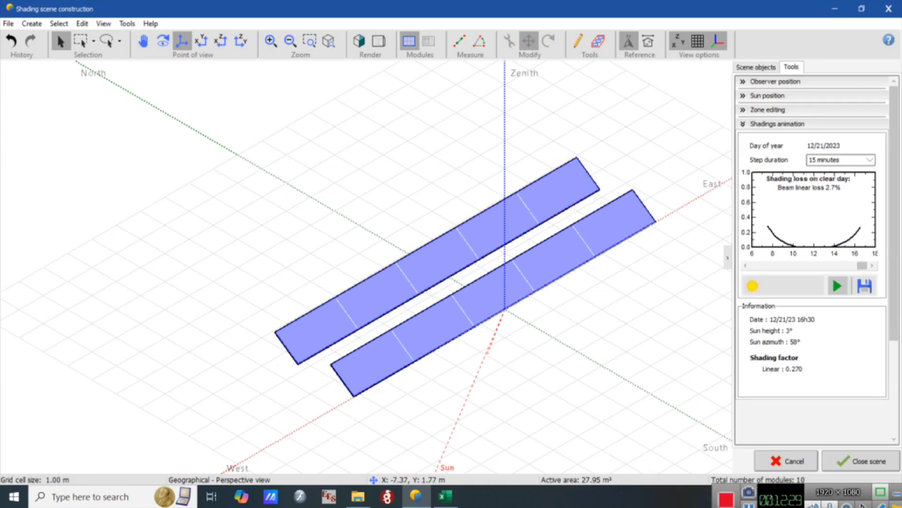
pyautogui.click(836, 285)
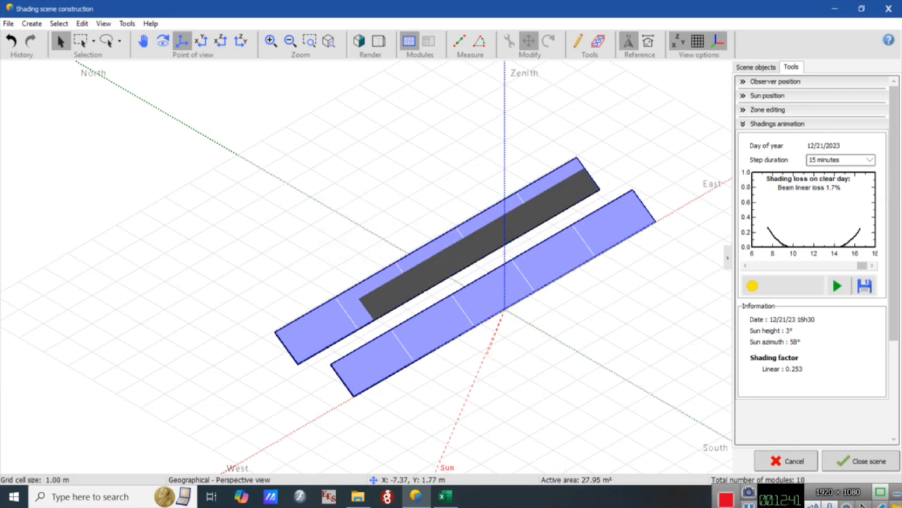
# - Set the rear table's Y / South position to -2.40 m and rerun the shadings animation for 12/21/2023
pyautogui.click(518, 195)
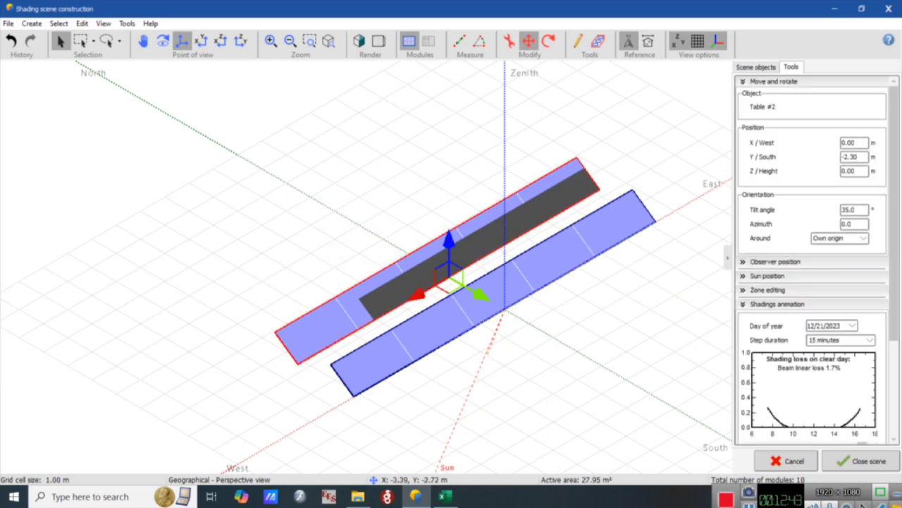
pyautogui.click(854, 157)
pyautogui.press('Return')
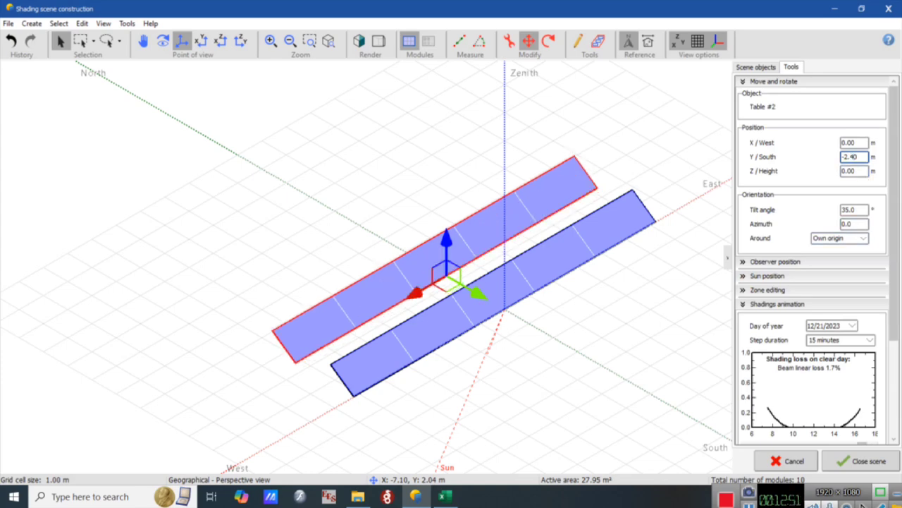
pyautogui.scroll(-5, 811, 282)
pyautogui.click(837, 370)
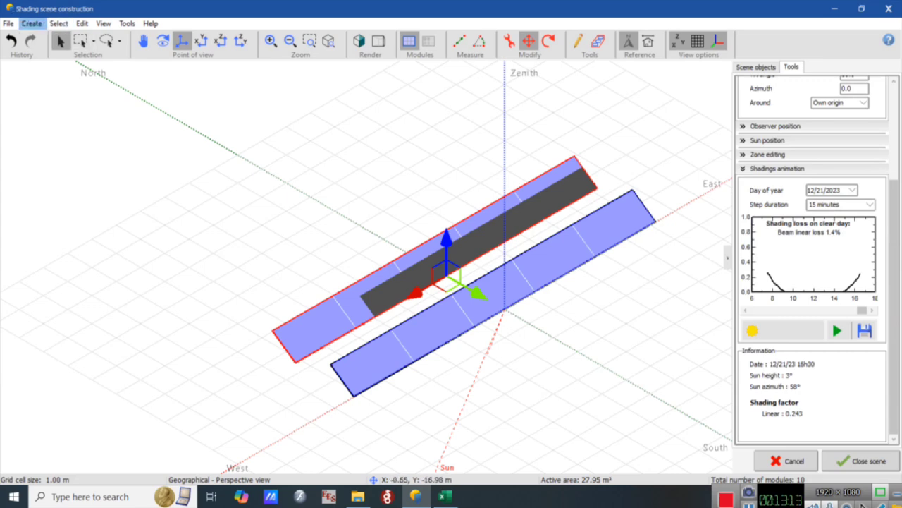
# - Add a parallelepiped shading object 1.00 m wide, 1.00 m long and 2.00 m high, and move it east beyond the end of the front table
pyautogui.click(31, 23)
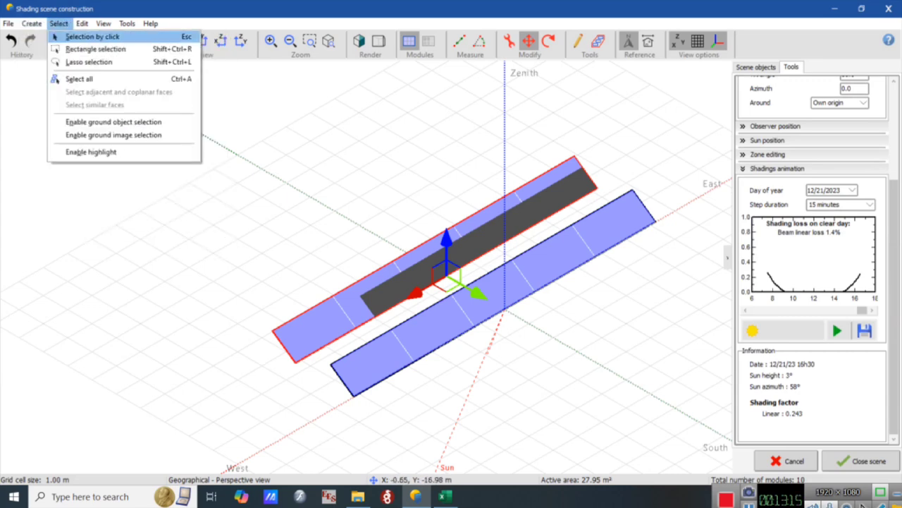
pyautogui.click(78, 36)
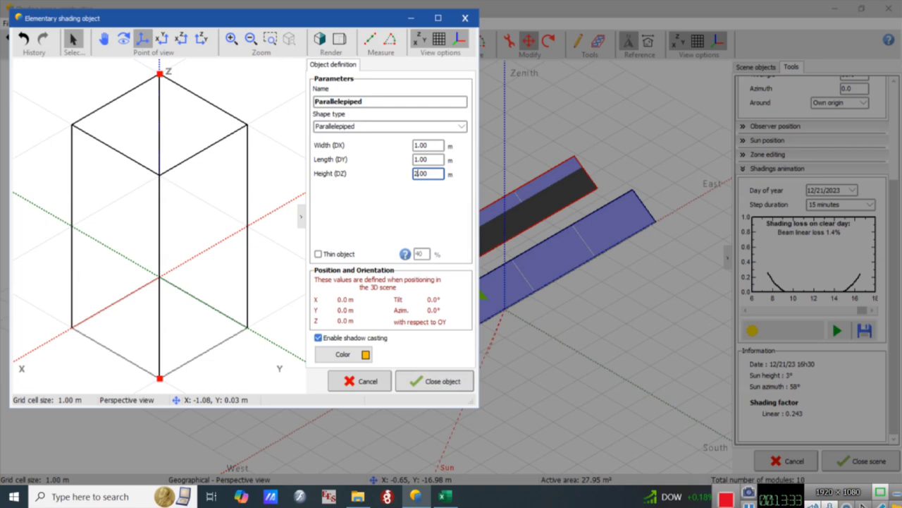
pyautogui.click(435, 381)
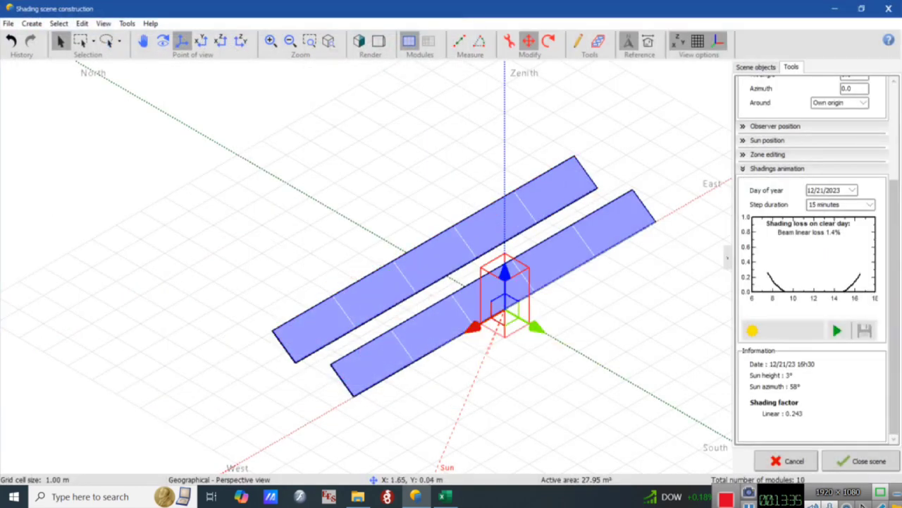
pyautogui.moveTo(472, 327); pyautogui.dragTo(525, 189)
pyautogui.moveTo(655, 181); pyautogui.dragTo(656, 180)
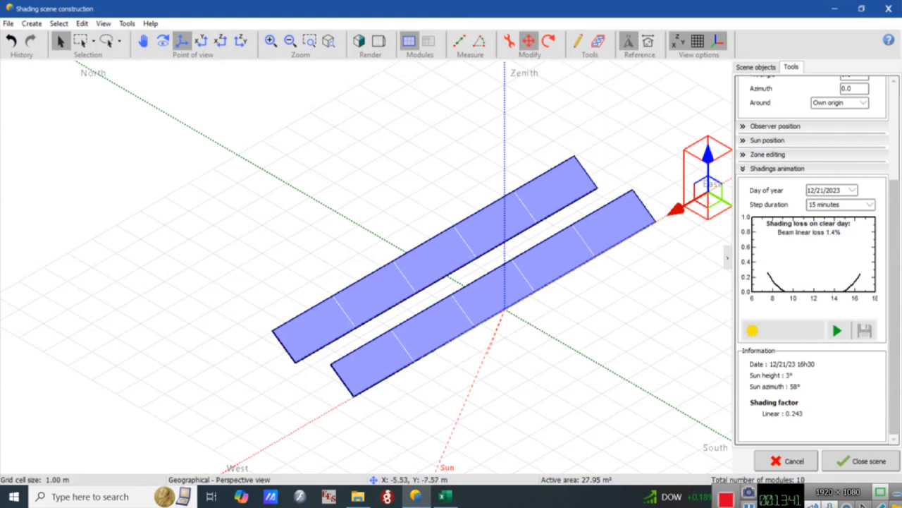
# - Move the parallelepiped north so it stands beside the gap between the two rows, and rerun the shadings animation for 12/21/2023
pyautogui.scroll(-3, 448, 134)
pyautogui.moveTo(670, 196); pyautogui.dragTo(638, 174)
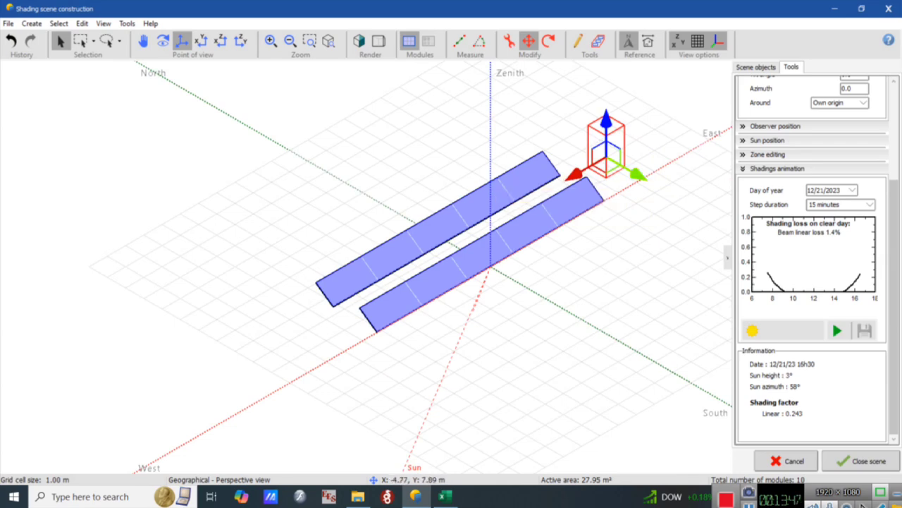
pyautogui.click(837, 330)
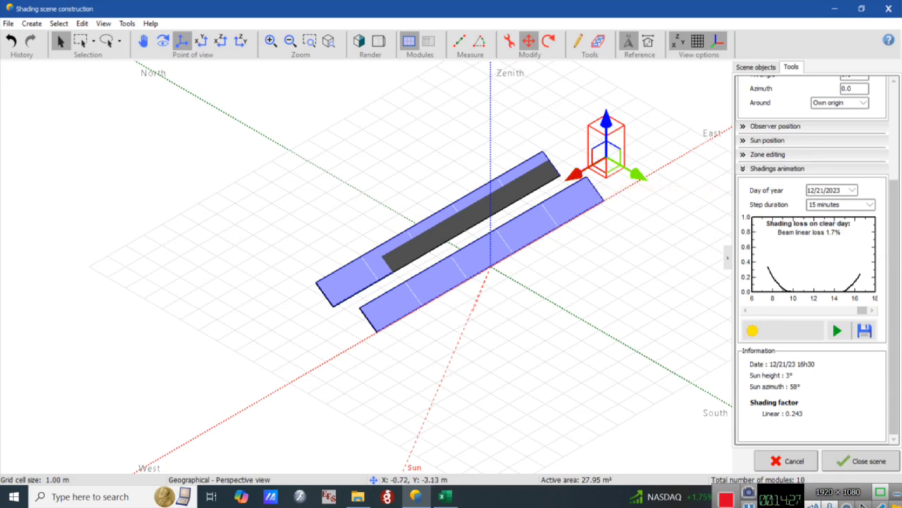
# - Move the rear table west, away from the obstacle, rerun the shadings animation for 12/21/2023 and check the layout from above
pyautogui.click(438, 245)
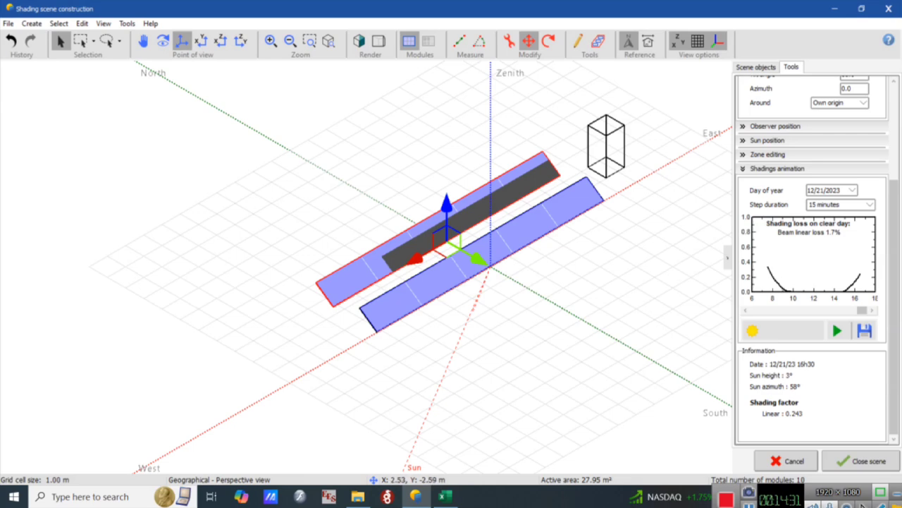
pyautogui.moveTo(418, 261); pyautogui.dragTo(389, 279)
pyautogui.click(837, 330)
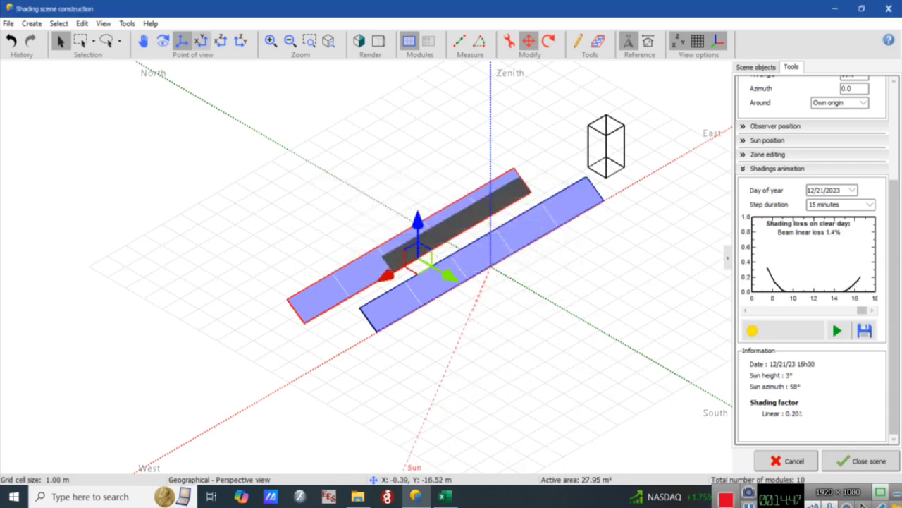
pyautogui.click(201, 40)
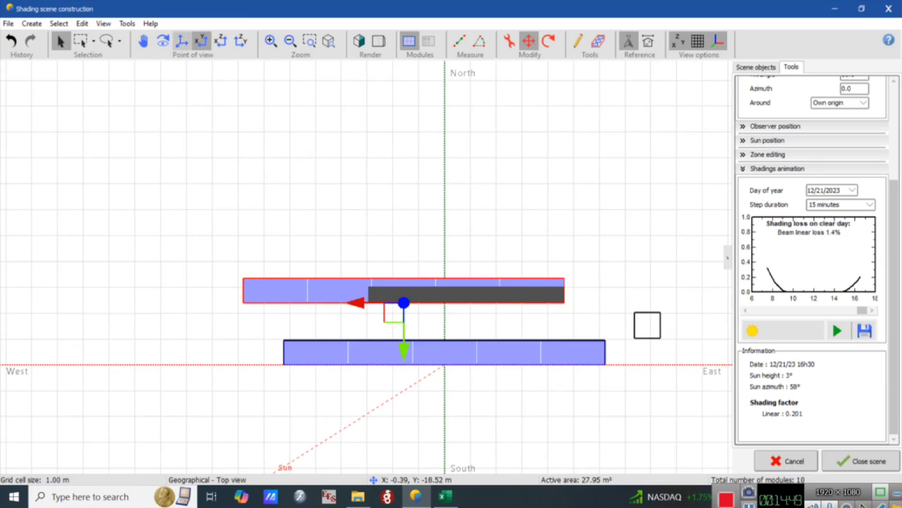
pyautogui.click(181, 40)
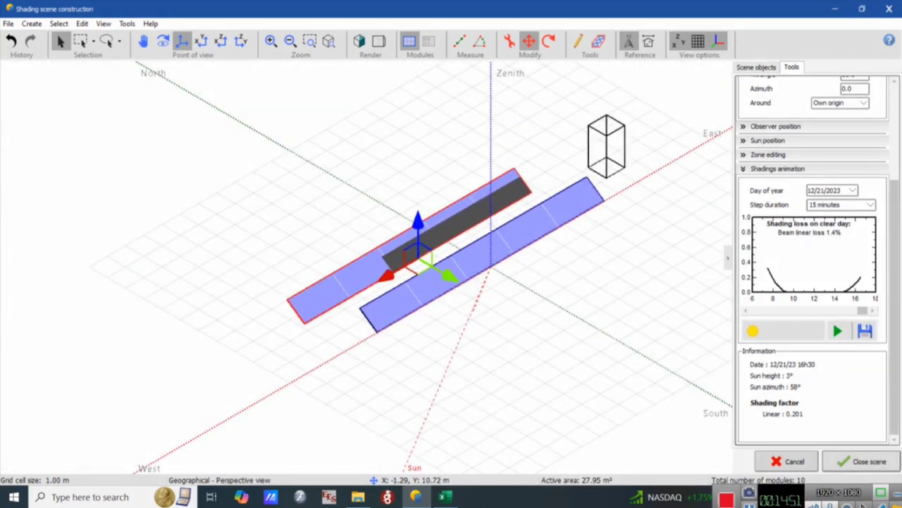
# - Close the 3D scene, compute the linear shading factor table and accept the near shadings definition with linear shadings
pyautogui.click(861, 461)
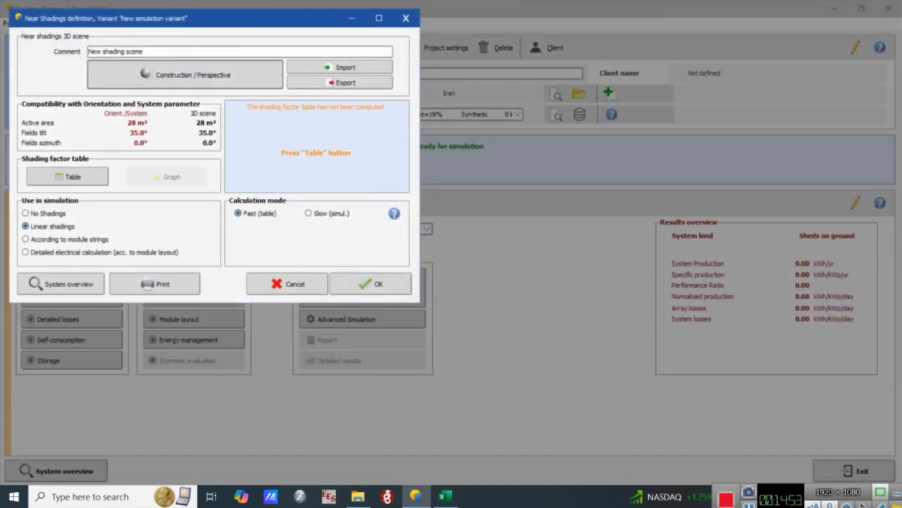
pyautogui.click(67, 176)
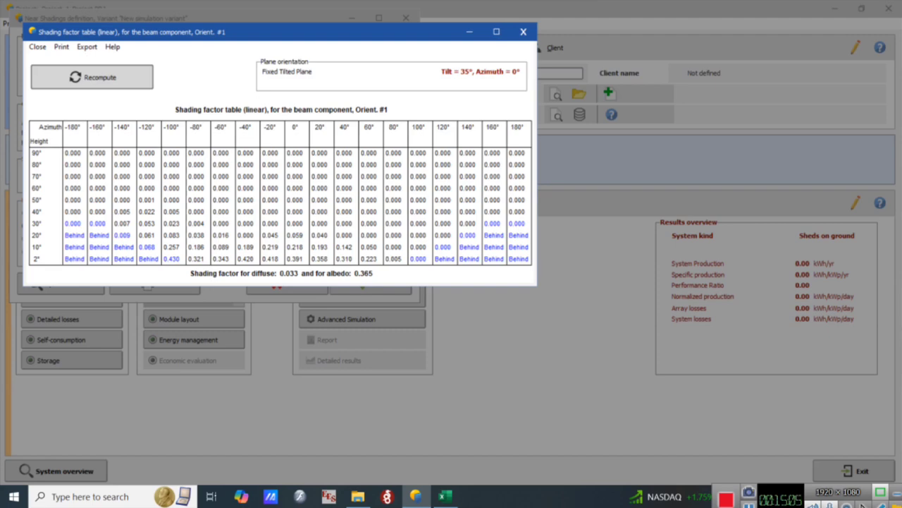
pyautogui.click(523, 32)
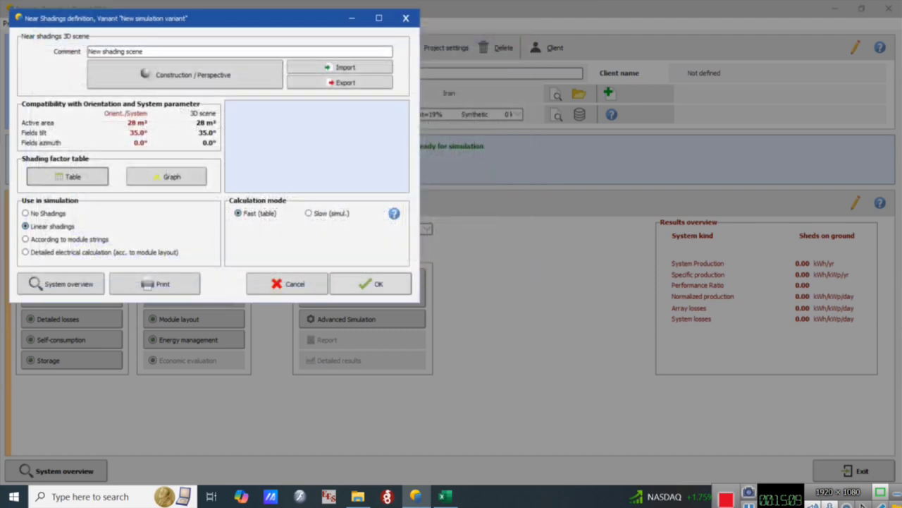
pyautogui.click(370, 283)
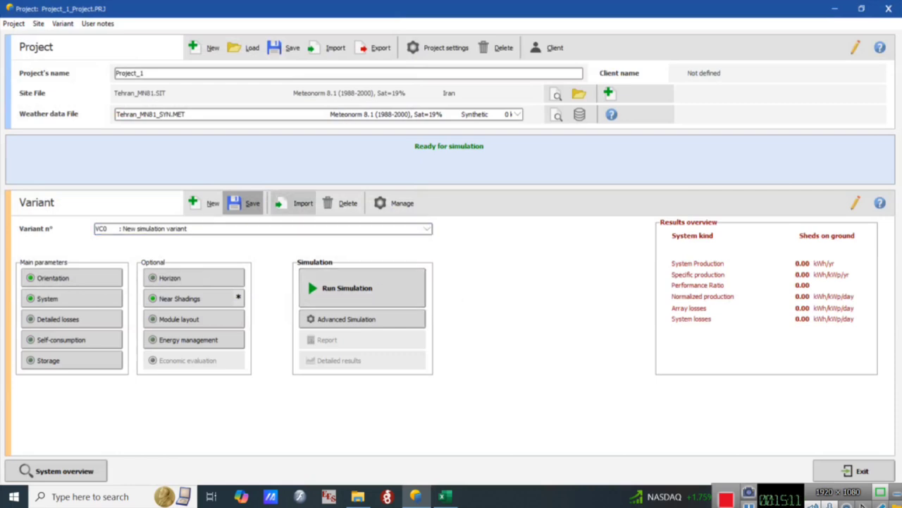
# - Save the variant with its near shadings and run the simulation
pyautogui.click(243, 203)
pyautogui.click(343, 285)
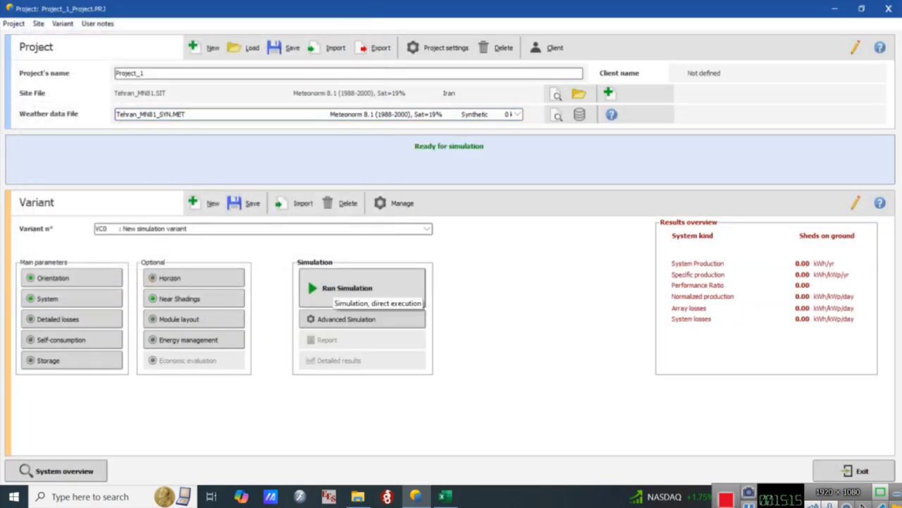
pyautogui.click(339, 287)
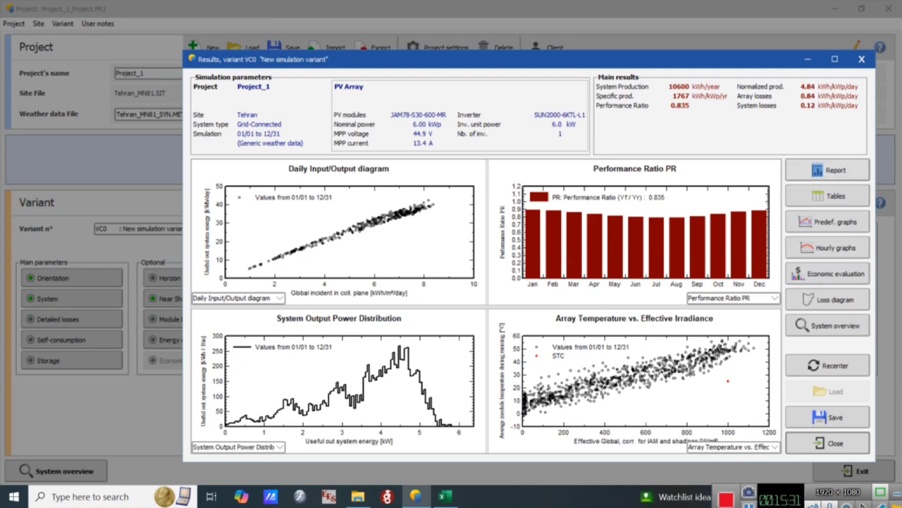
# - Open the simulation report and examine the main results page with its production charts and monthly balances table
pyautogui.click(828, 170)
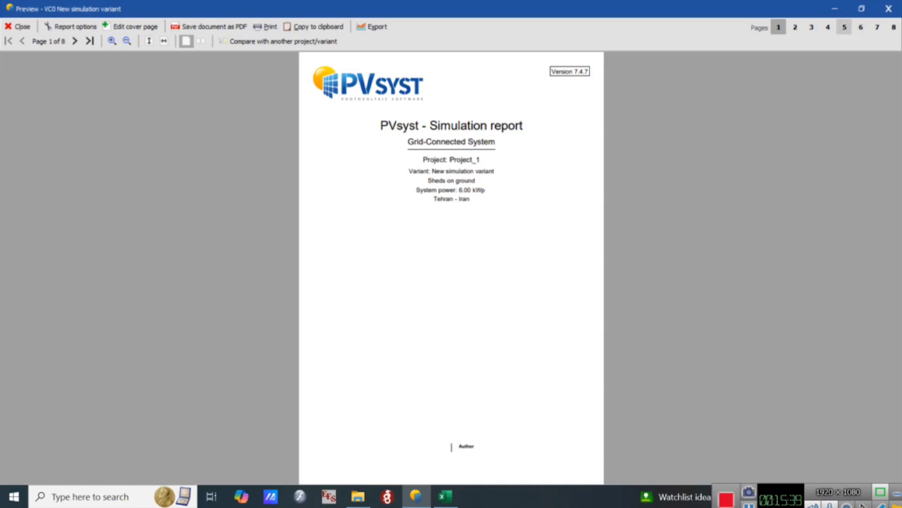
pyautogui.click(844, 27)
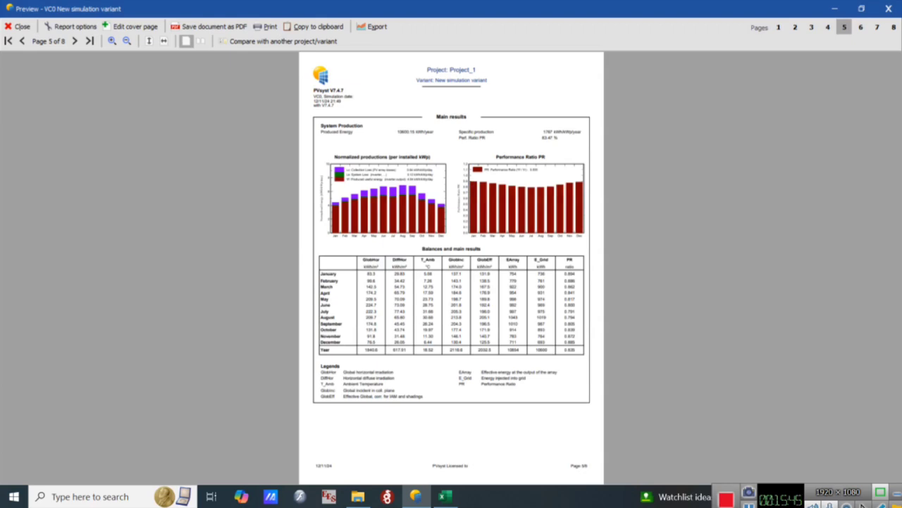
pyautogui.scroll(2, 452, 267)
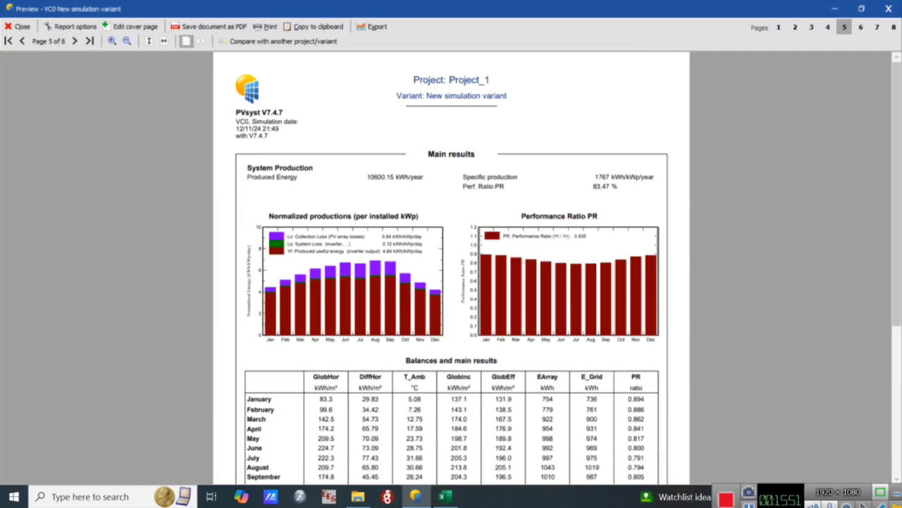
pyautogui.scroll(-3, 451, 268)
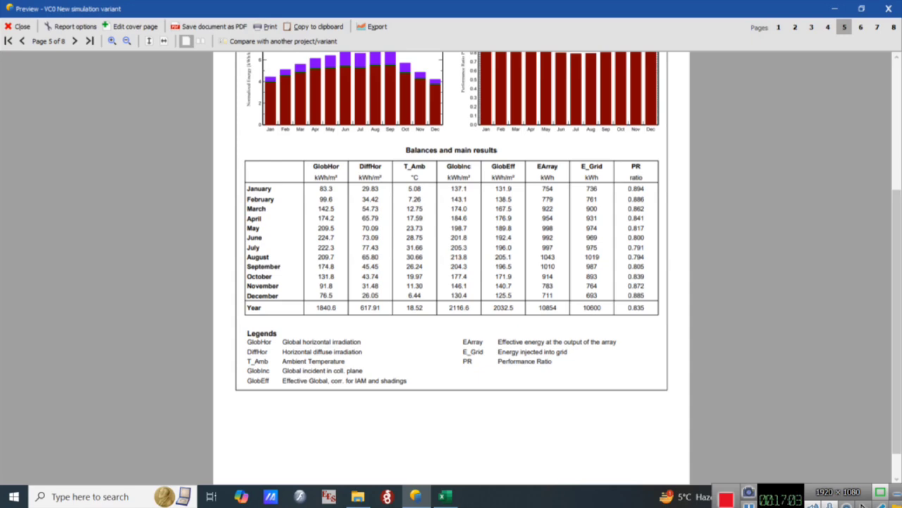
# - Review the report's loss diagram, page 7 and single-line diagram, and close the report
pyautogui.click(861, 27)
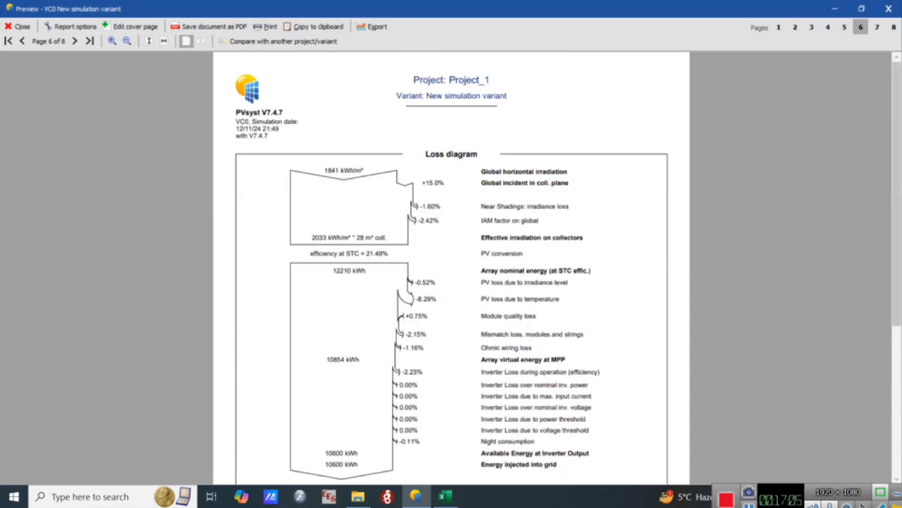
pyautogui.scroll(-1, 451, 268)
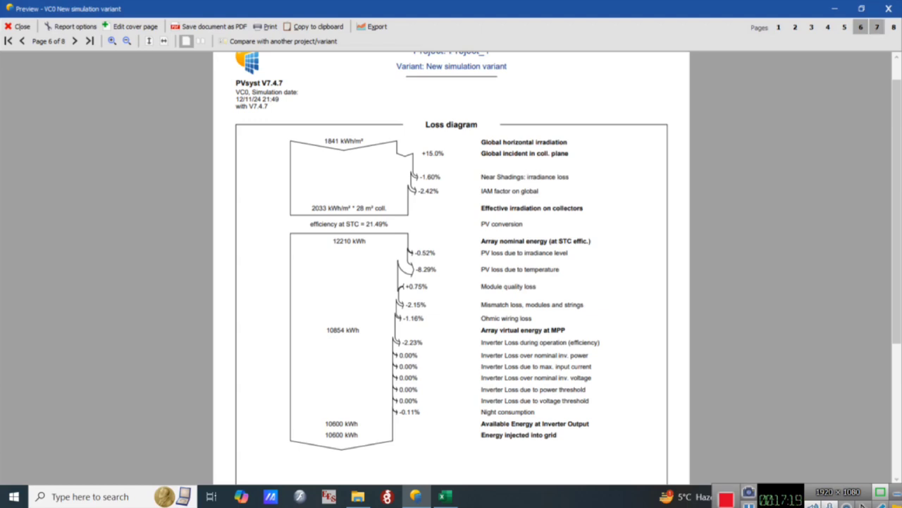
pyautogui.click(877, 27)
pyautogui.scroll(-3, 451, 282)
pyautogui.click(893, 27)
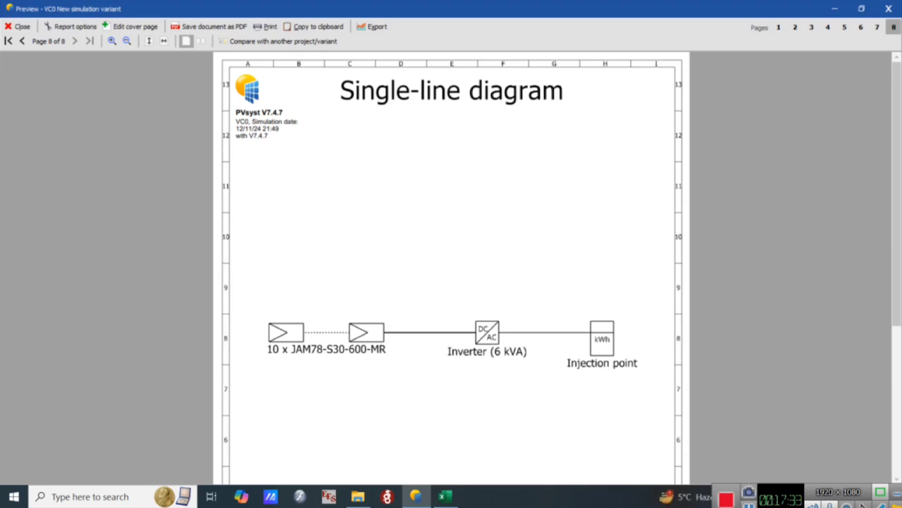
pyautogui.click(888, 9)
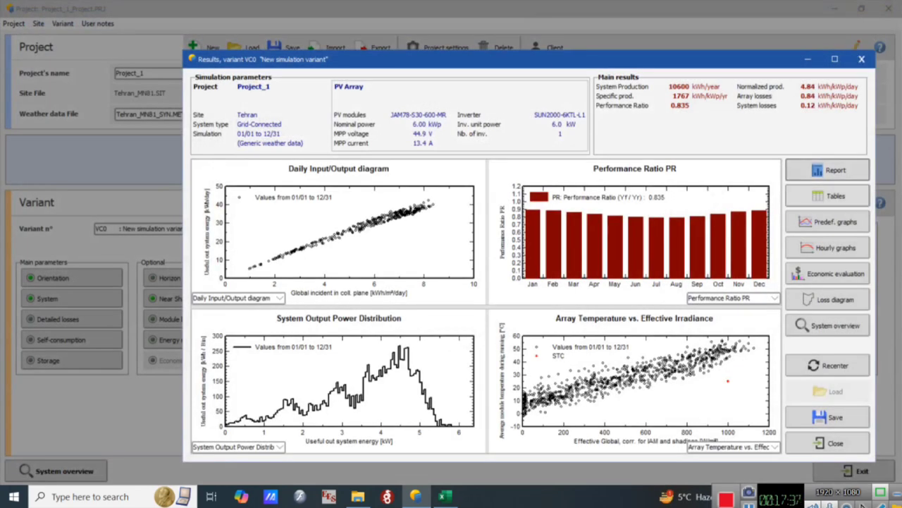
# - View the monthly table of E_Grid hourly averages, and close the tables and the simulation results
pyautogui.click(828, 196)
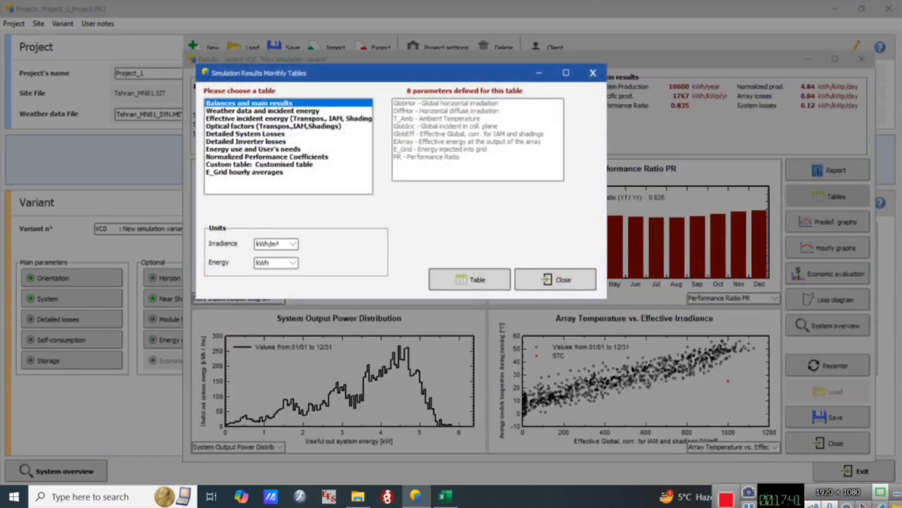
pyautogui.click(244, 172)
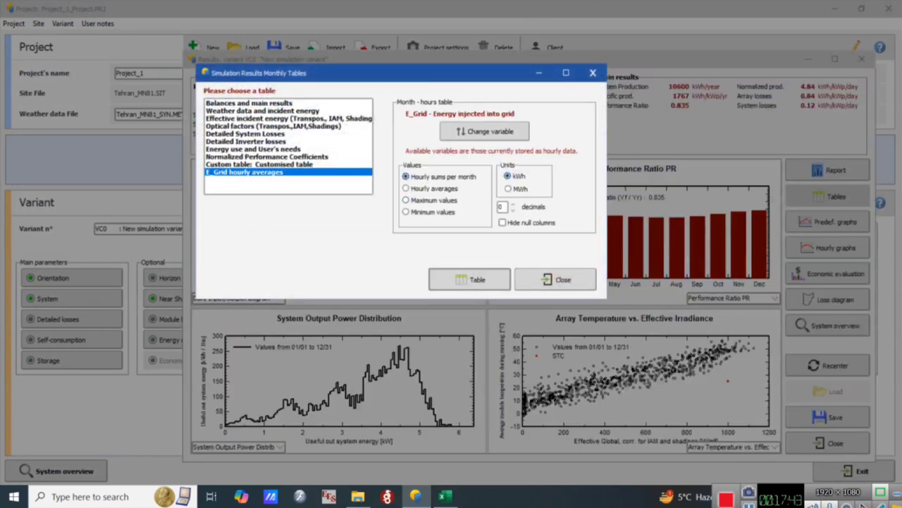
pyautogui.click(407, 188)
pyautogui.click(470, 279)
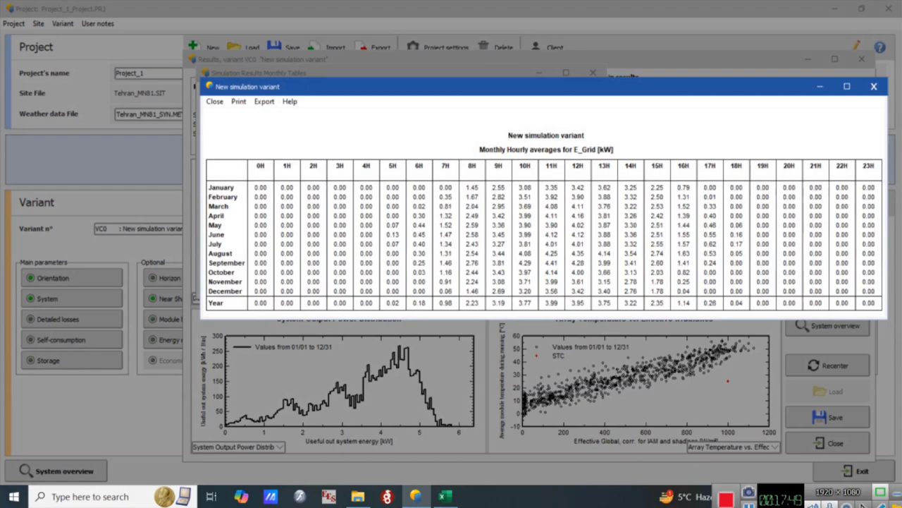
pyautogui.click(873, 86)
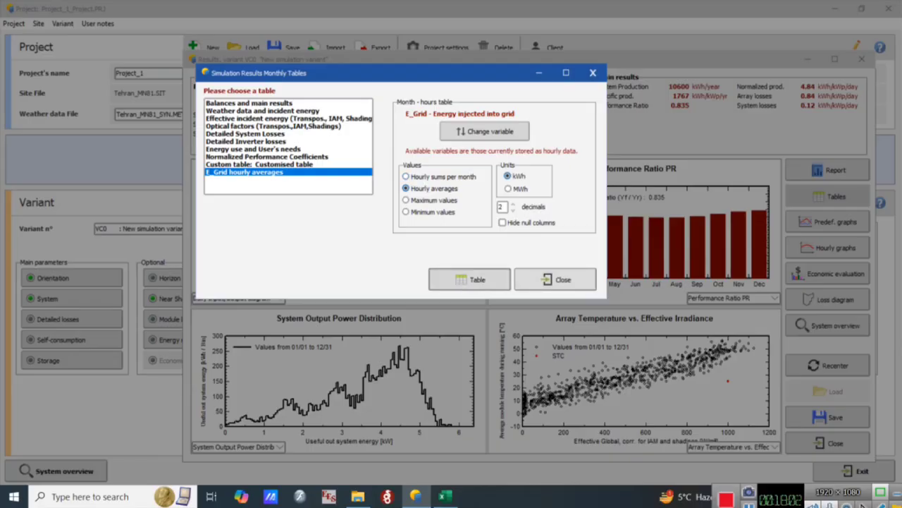
pyautogui.click(557, 280)
pyautogui.click(862, 59)
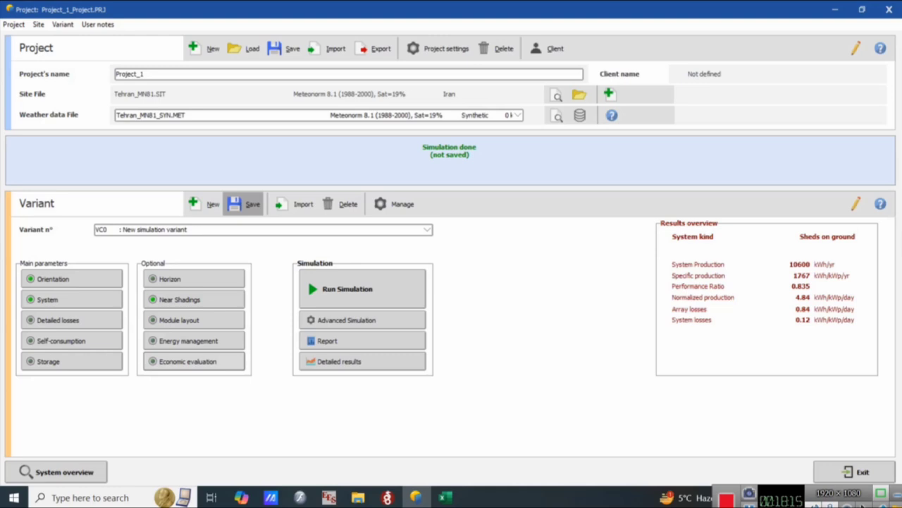
# - In the economic evaluation's carbon balance, set the inverters' country of origin to China in the detailed system LCE
pyautogui.click(194, 361)
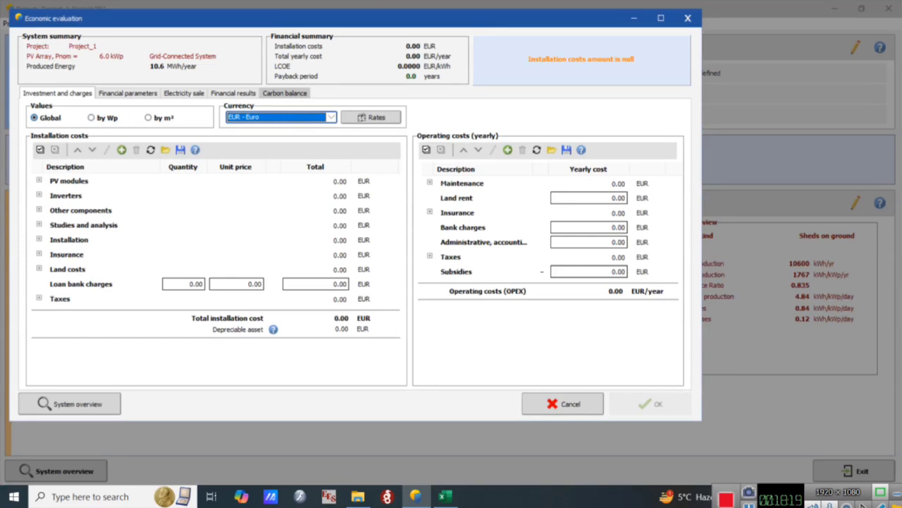
pyautogui.click(285, 92)
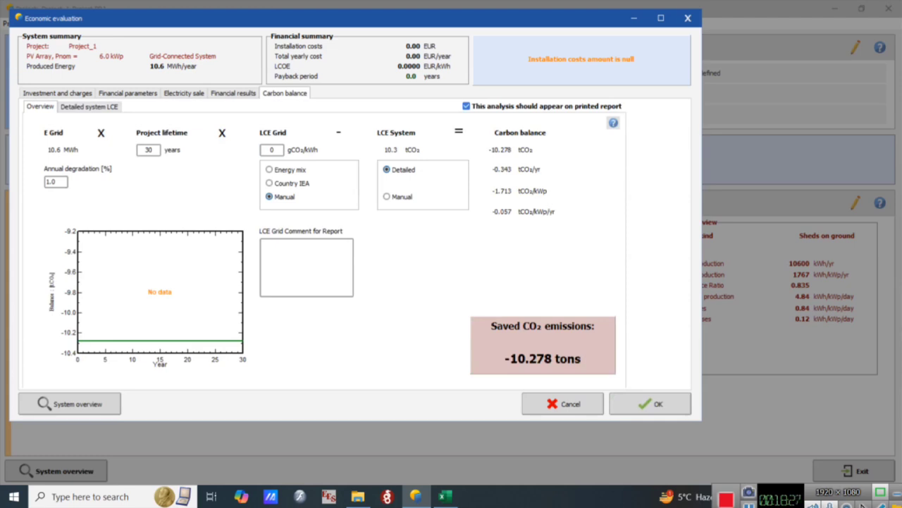
pyautogui.click(89, 107)
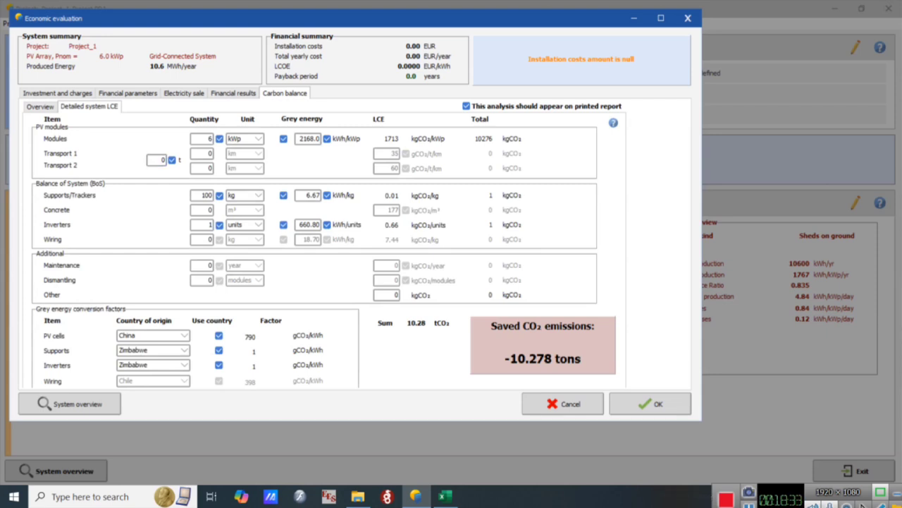
pyautogui.click(152, 365)
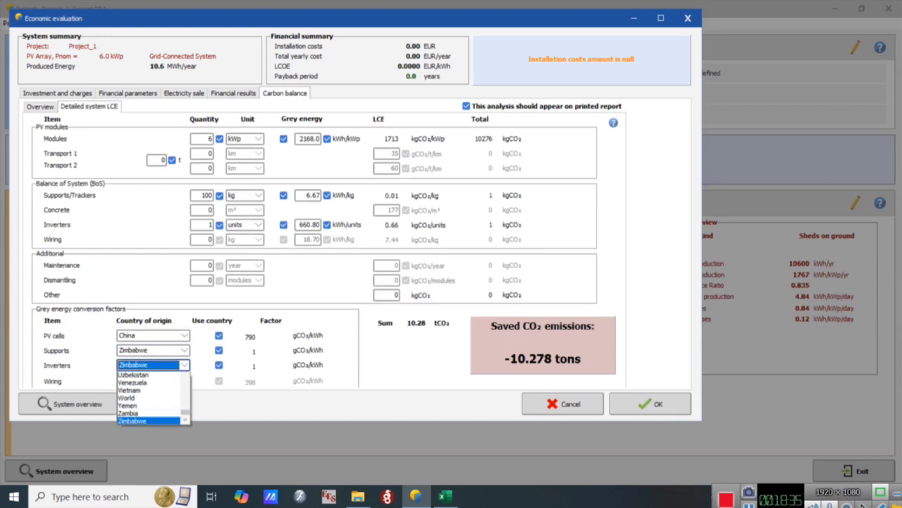
pyautogui.press('c')
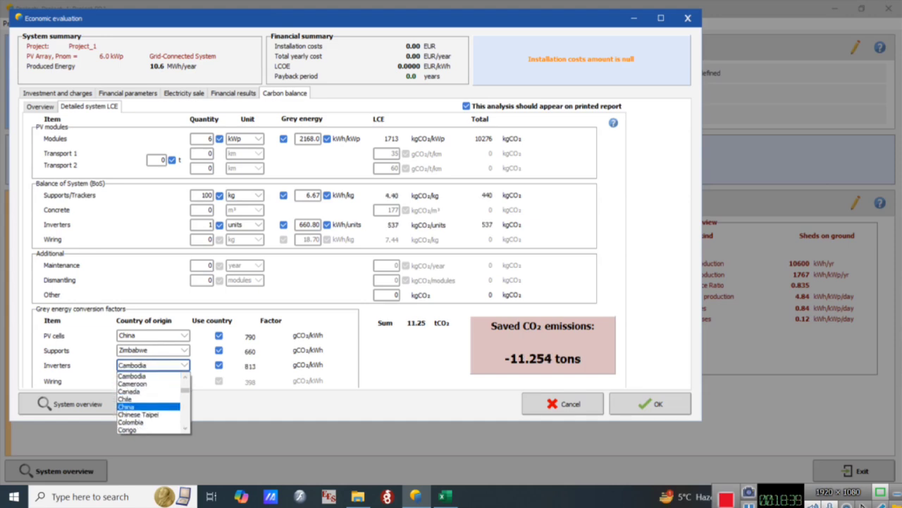
pyautogui.click(148, 407)
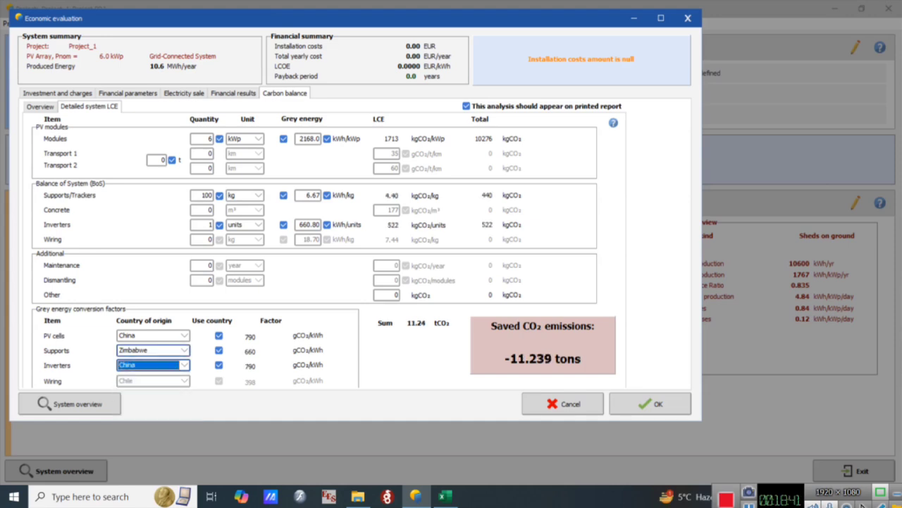
# - Set the supports' country of origin to Islamic Republic of Iran and return to the carbon balance overview
pyautogui.click(152, 350)
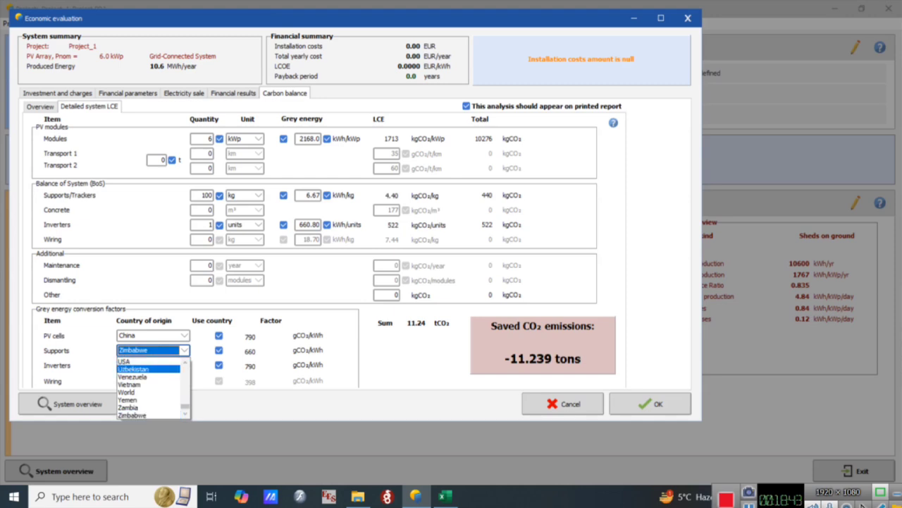
pyautogui.press('i')
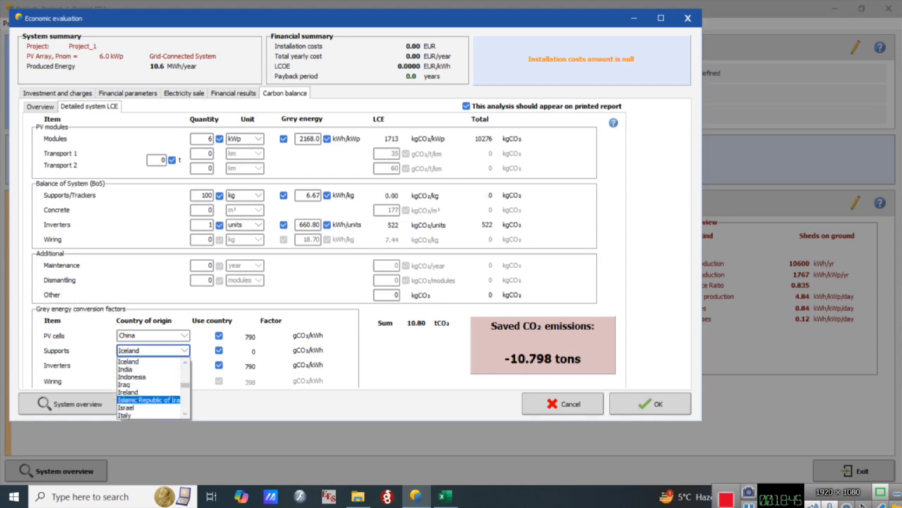
pyautogui.click(148, 400)
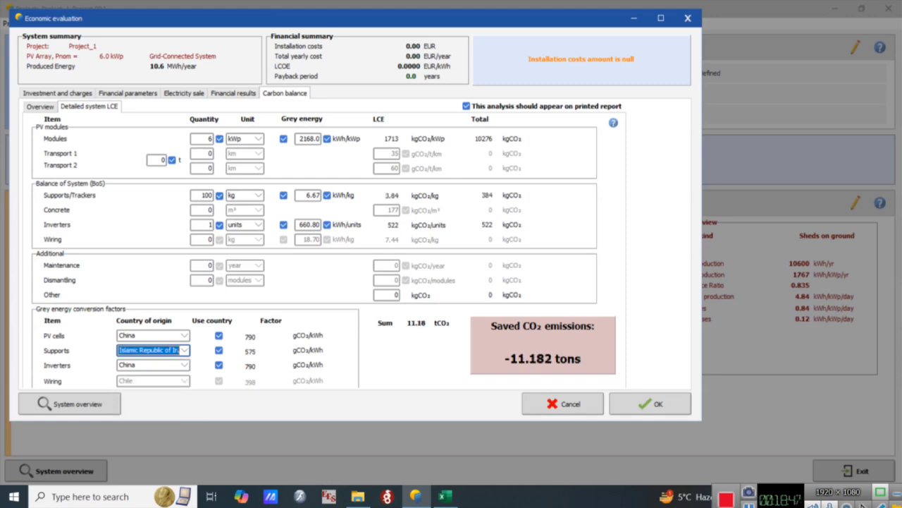
pyautogui.click(41, 107)
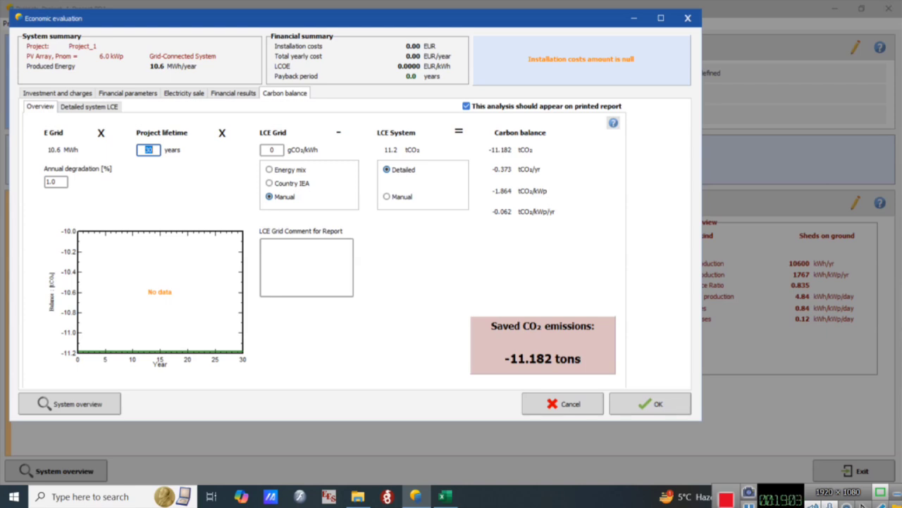
# - Set the project lifetime to 25 years and the grid LCE source to Country IEA with Islamic Republic of Iran, and accept the economic evaluation
pyautogui.write('25')
pyautogui.click(270, 184)
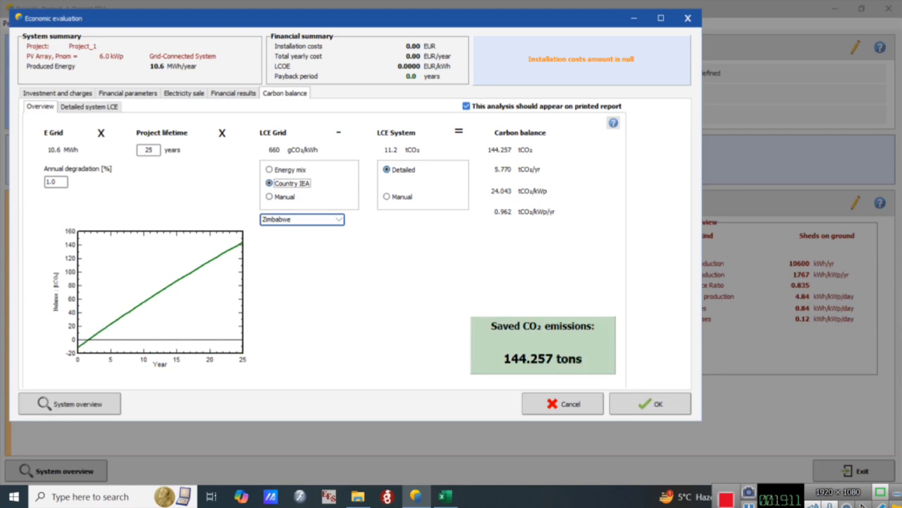
pyautogui.click(339, 220)
pyautogui.press('i')
pyautogui.click(296, 268)
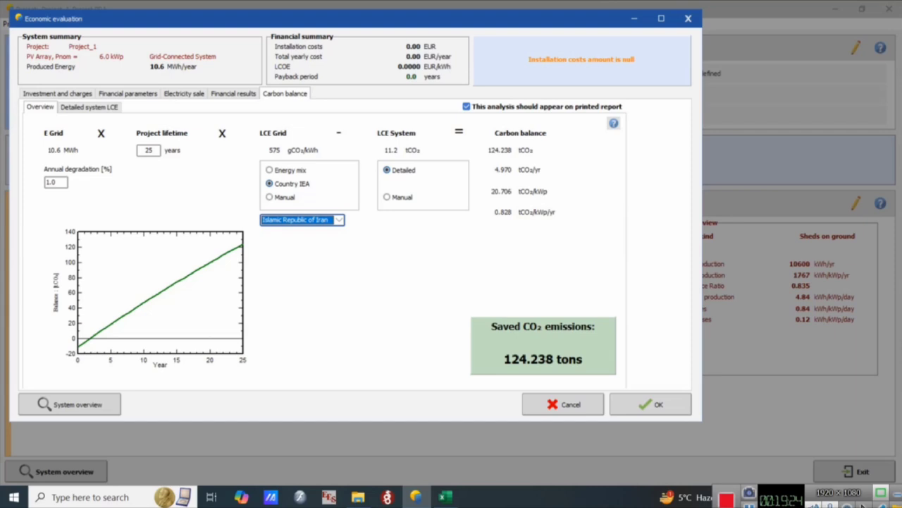
pyautogui.click(650, 403)
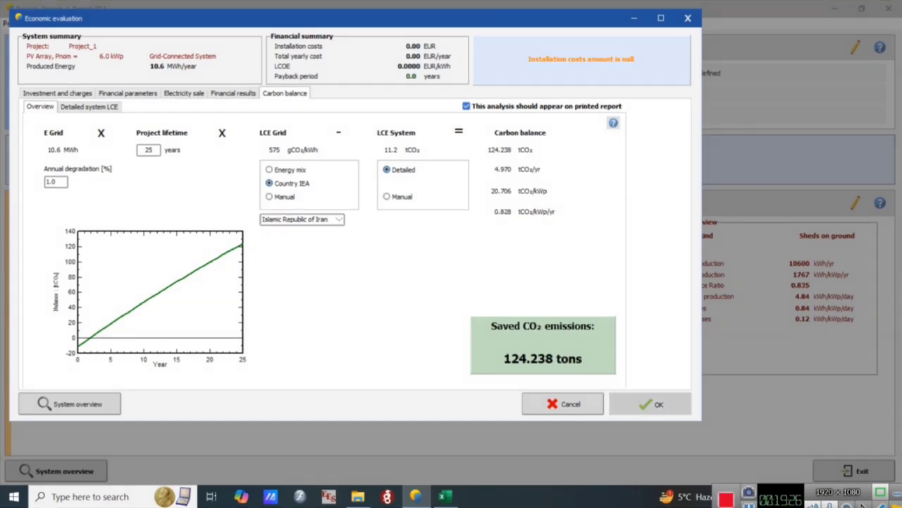
# - Run the simulation again with the carbon balance included and open the simulation report
pyautogui.click(363, 292)
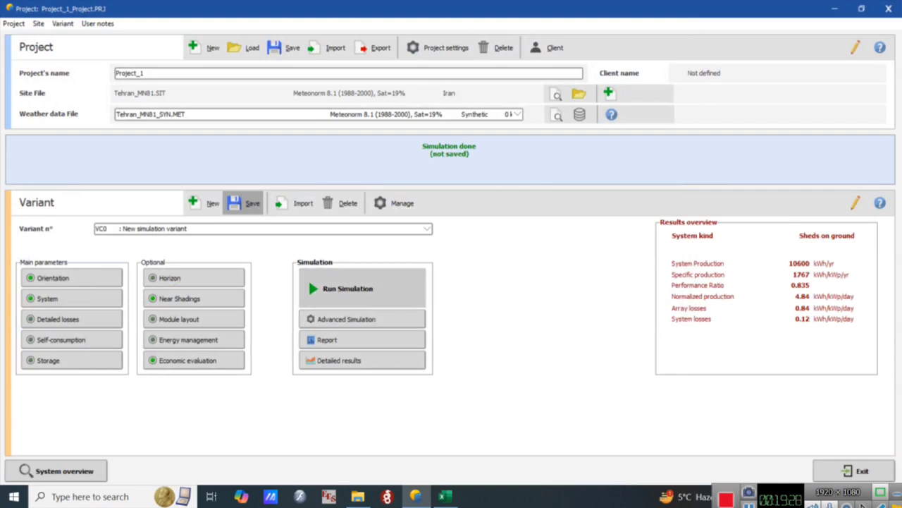
pyautogui.click(426, 259)
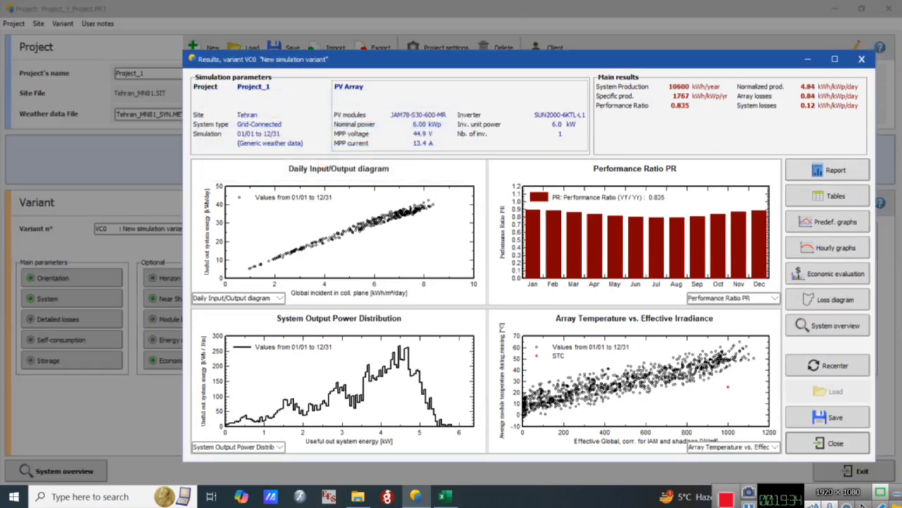
pyautogui.click(828, 170)
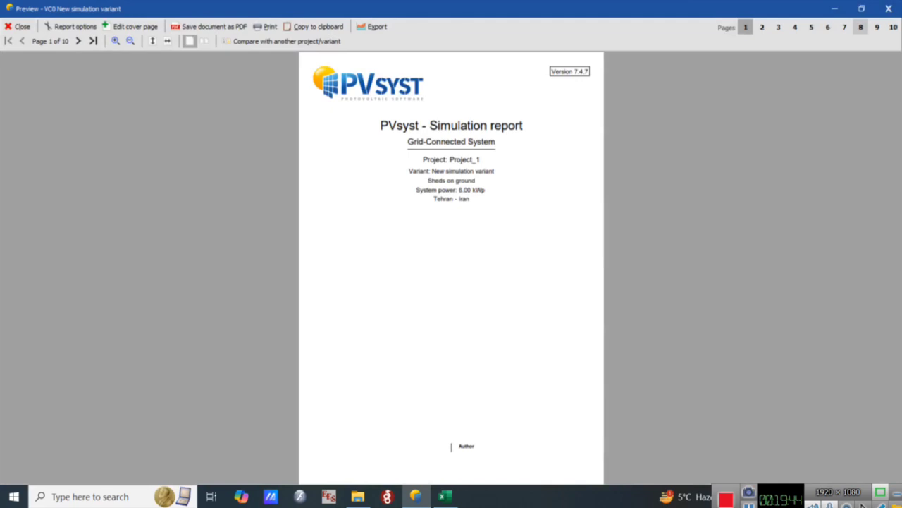
# - Review report pages 8 to 10, examining the system costs and the CO₂ emission balance, and close the report and the simulation results
pyautogui.click(861, 26)
pyautogui.click(877, 27)
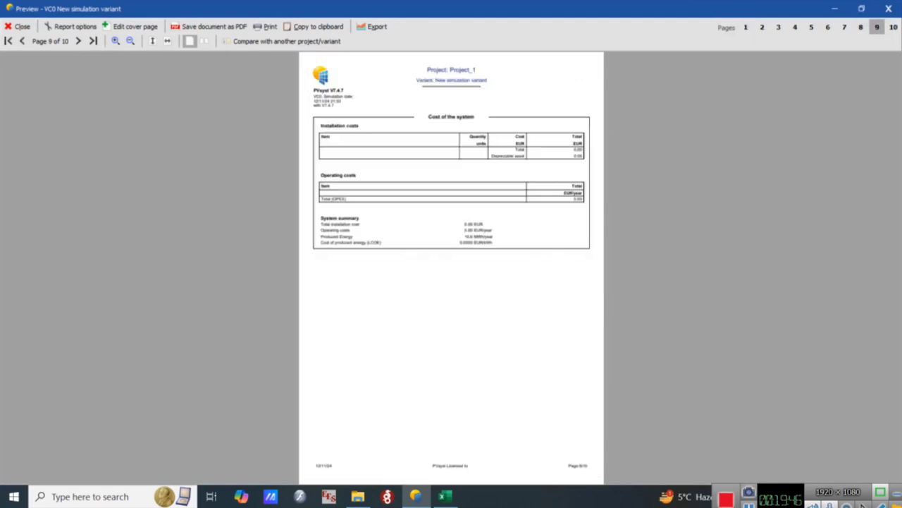
pyautogui.click(893, 26)
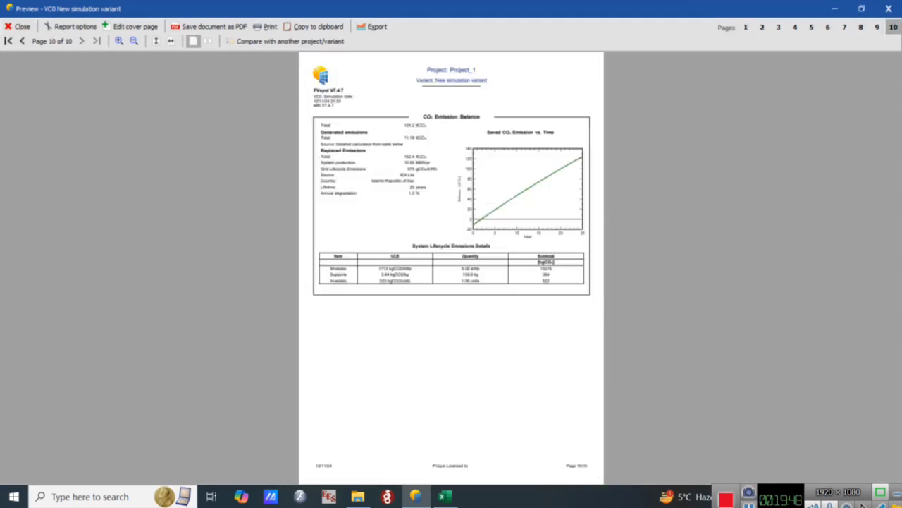
pyautogui.scroll(3, 451, 268)
pyautogui.scroll(-5, 451, 268)
pyautogui.scroll(4, 451, 268)
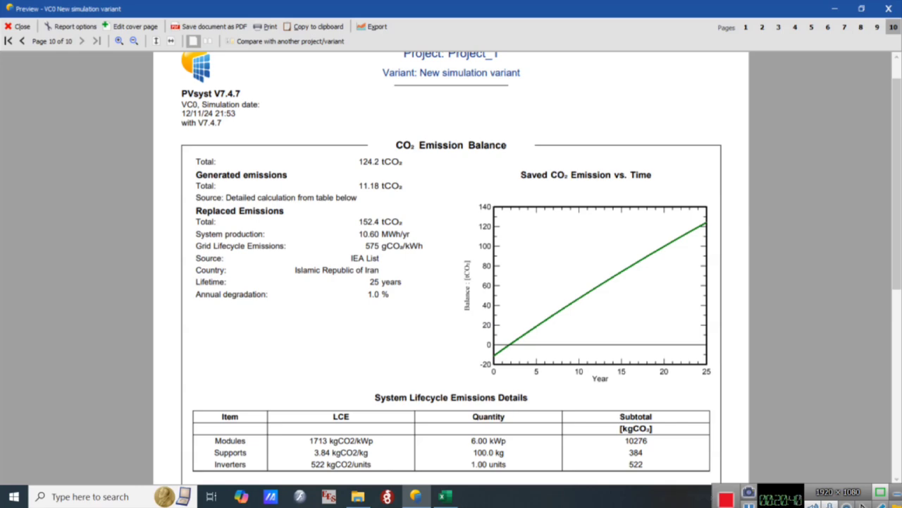
pyautogui.click(889, 8)
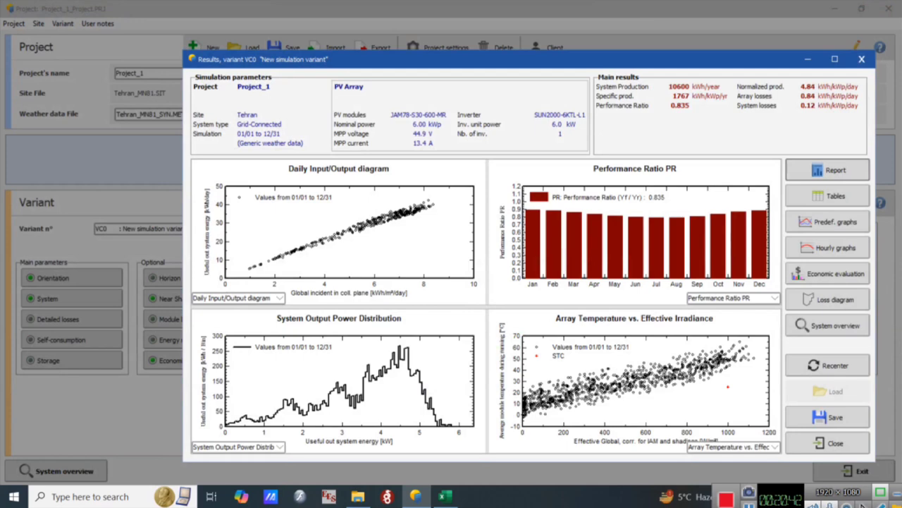
pyautogui.click(861, 58)
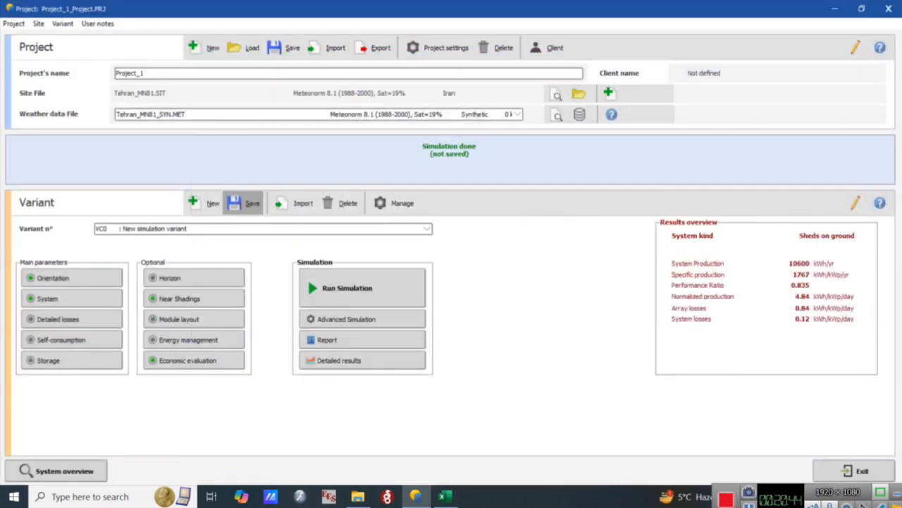